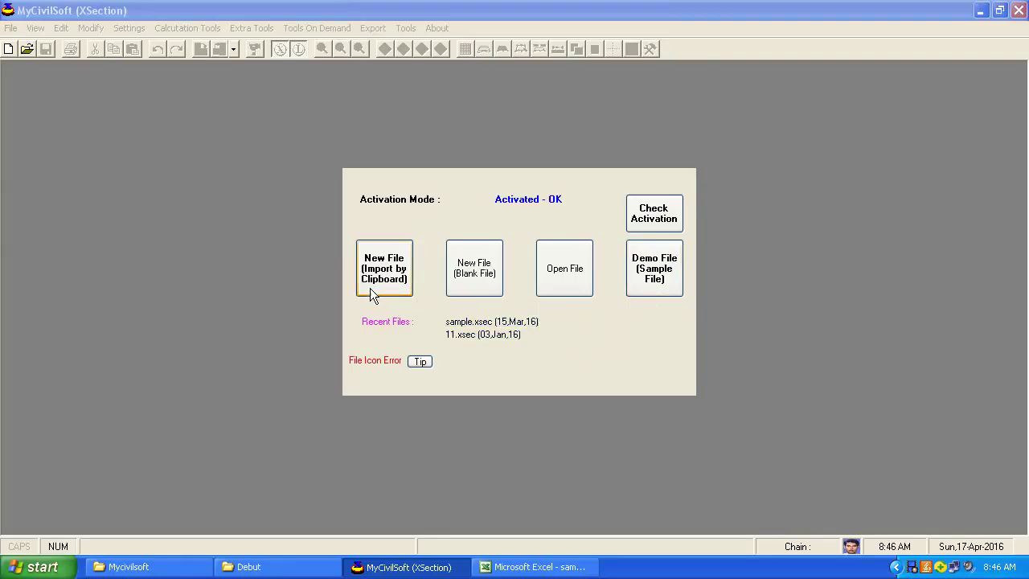
Open the demo sample file and show its L-Section Level List of chainage levels
click(657, 284)
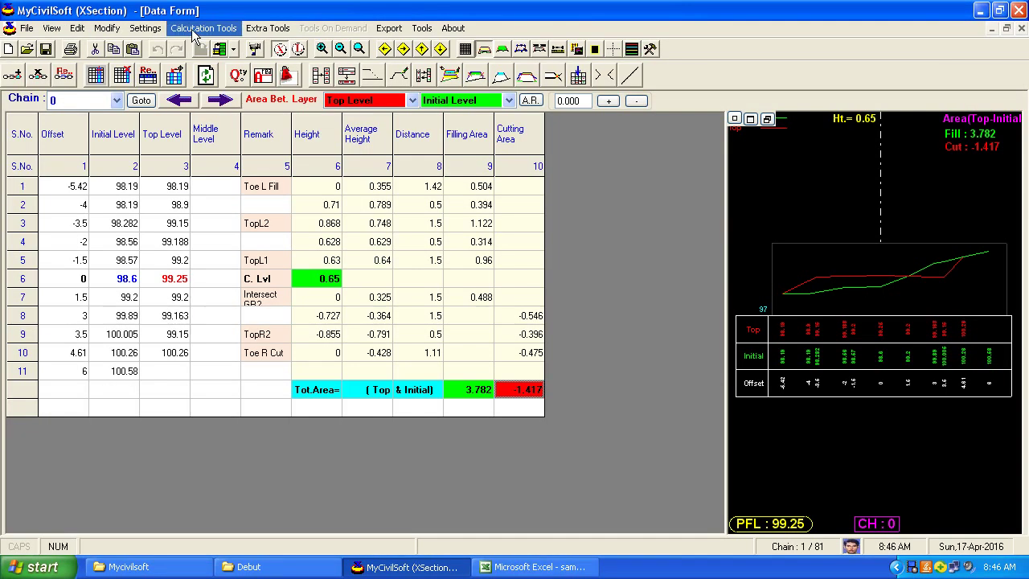
click(193, 31)
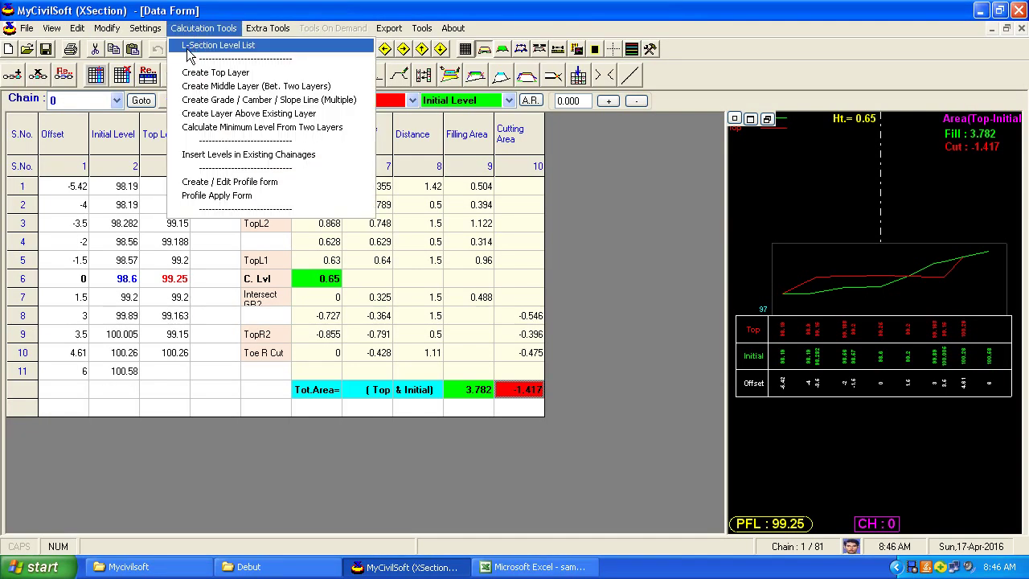
click(263, 48)
drag(464, 61, 394, 39)
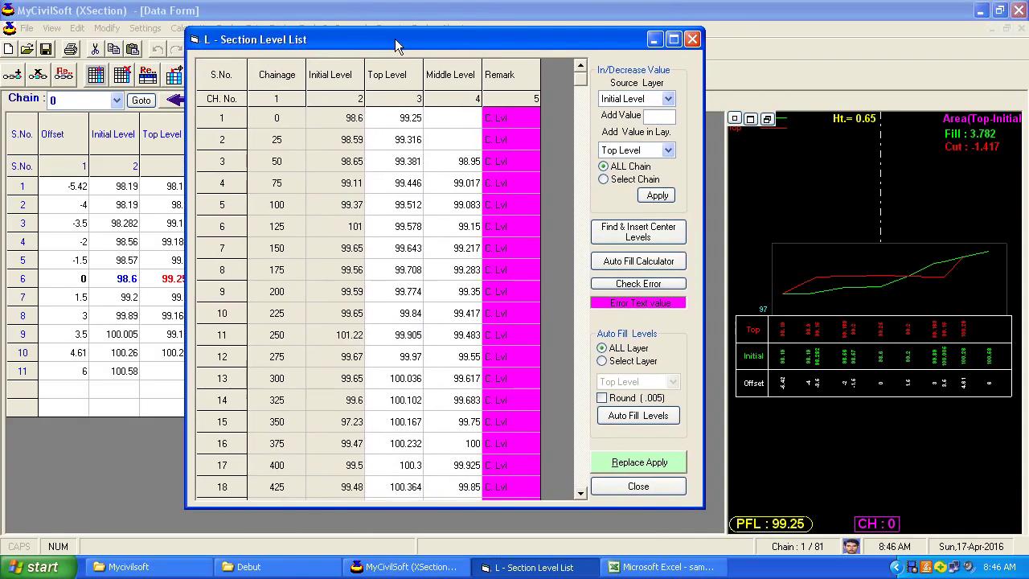
Copy the L-Section level table with headers to the clipboard, then switch to sample.xls
click(402, 118)
drag(400, 128, 410, 510)
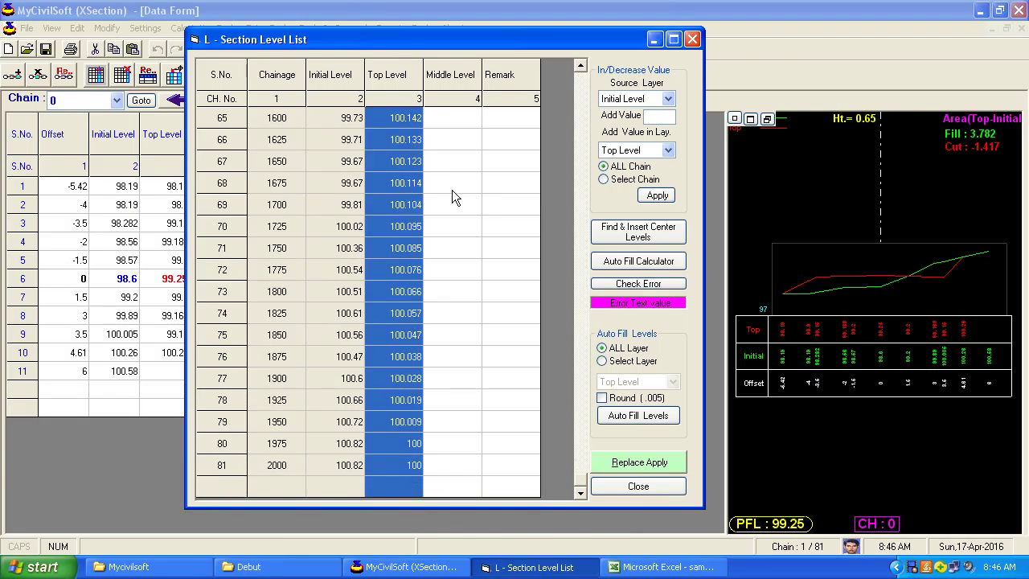
scroll(584, 424, up, 1)
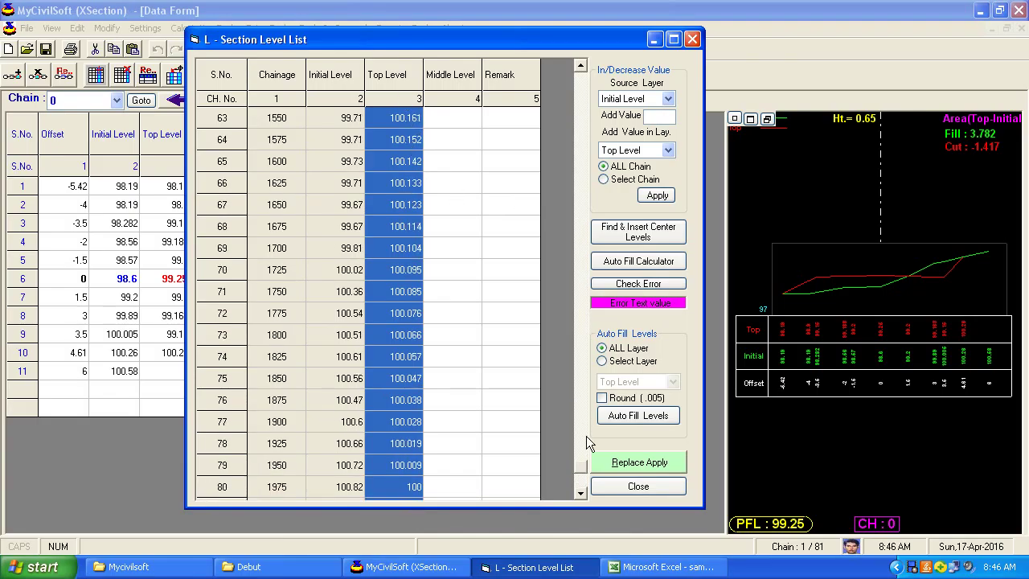
drag(579, 118, 580, 72)
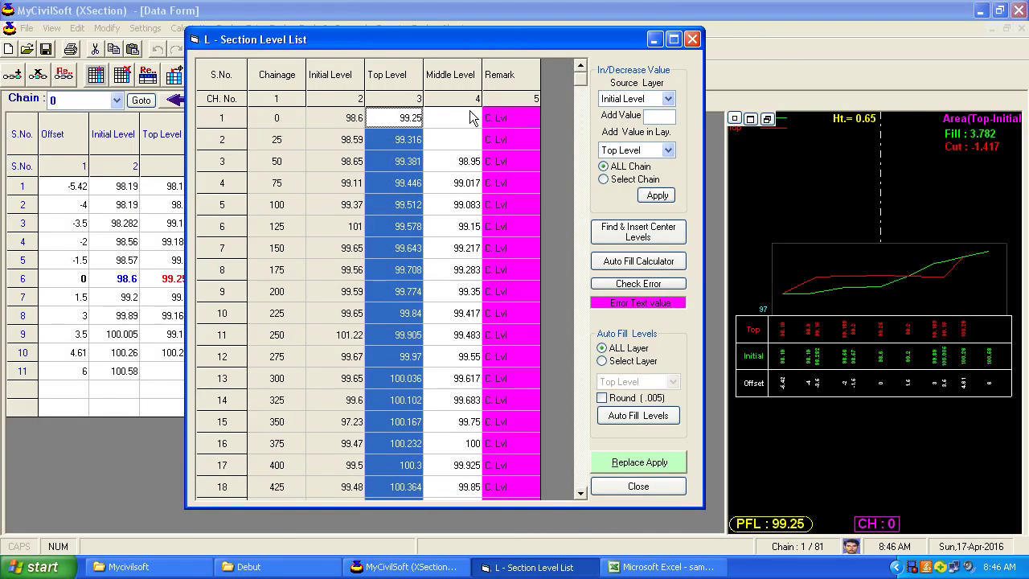
right_click(389, 116)
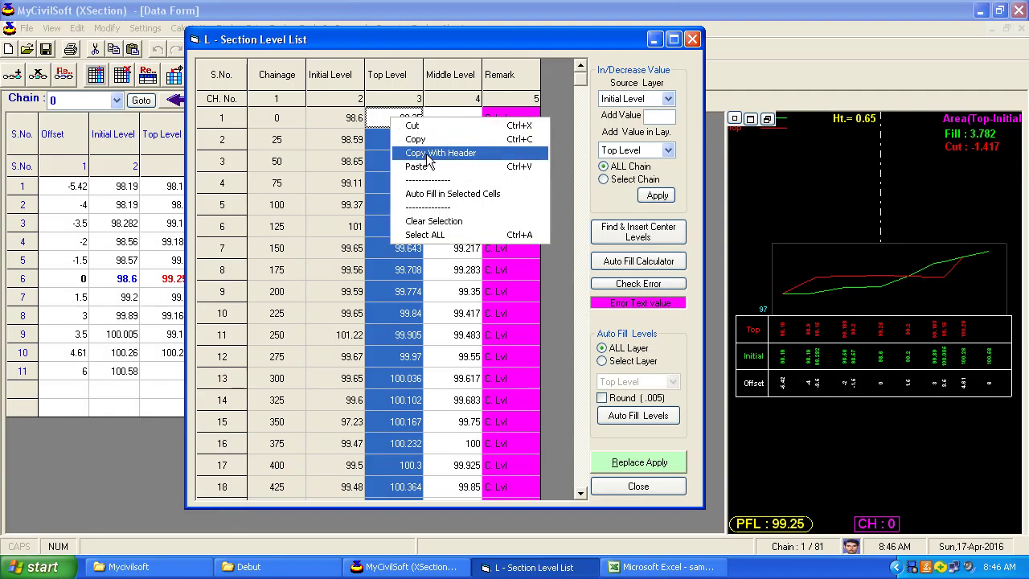
click(428, 153)
click(524, 330)
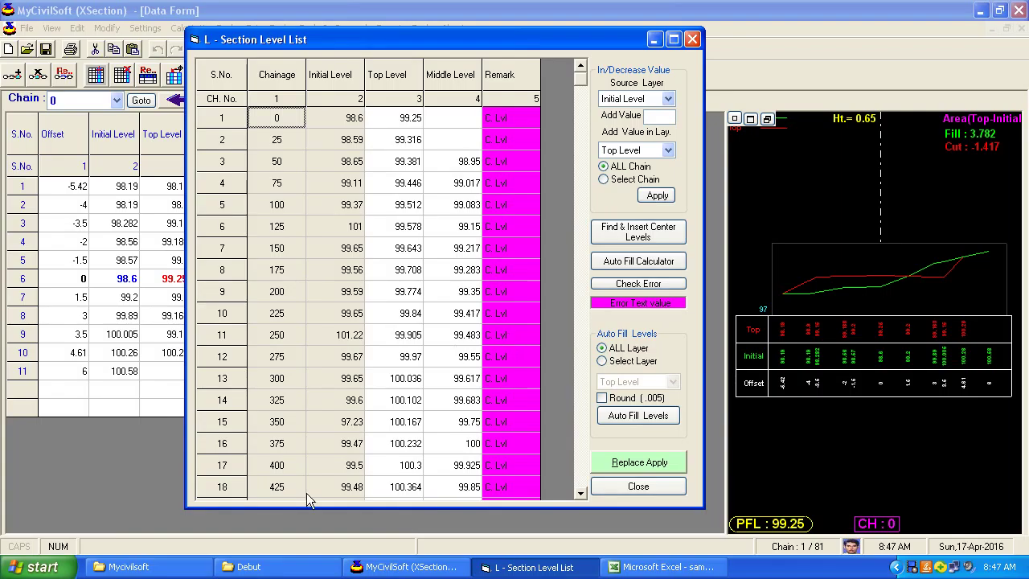
click(664, 567)
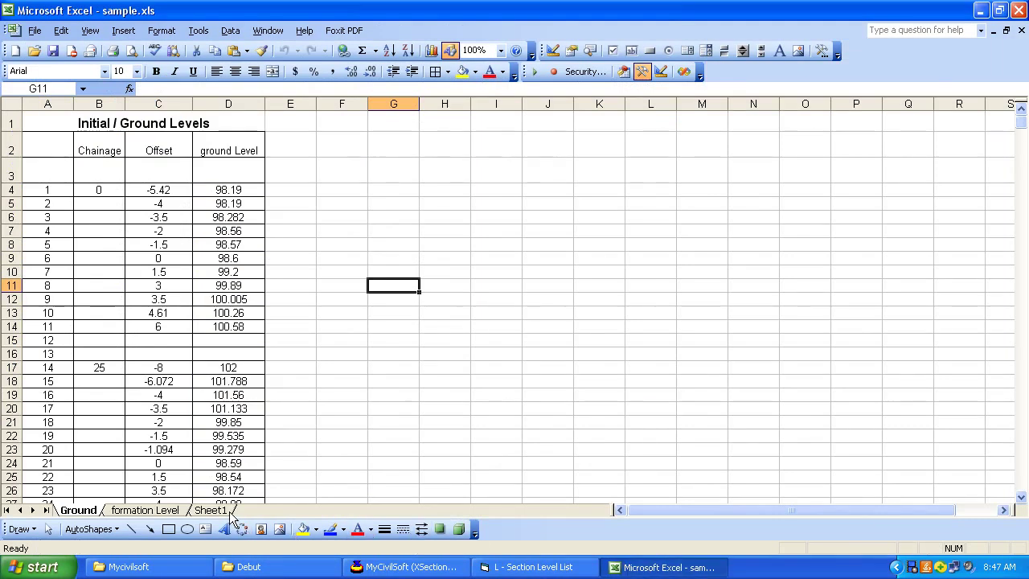
Insert a new blank worksheet, Sheet2, into the workbook
click(228, 513)
right_click(230, 515)
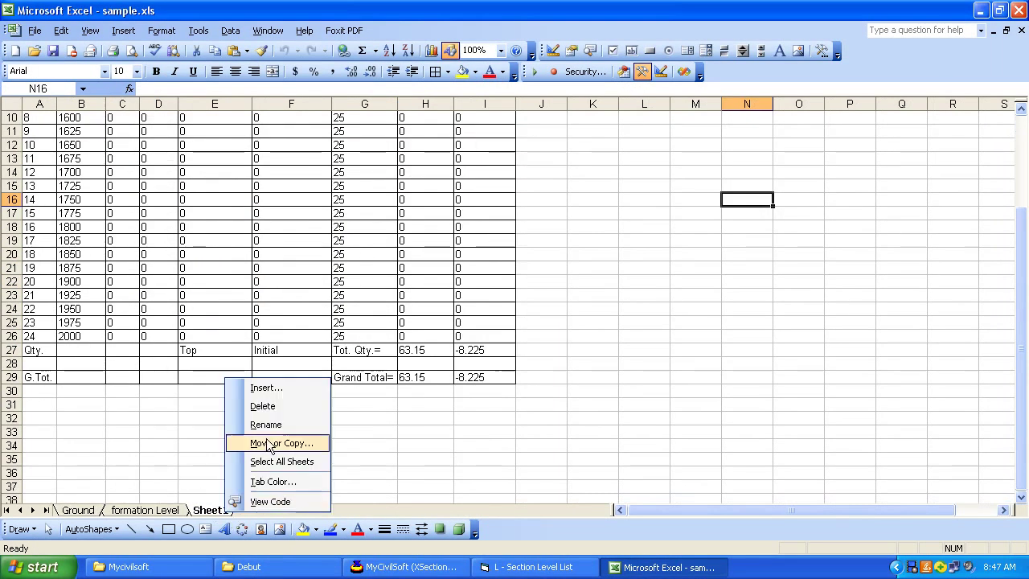
click(274, 388)
click(397, 490)
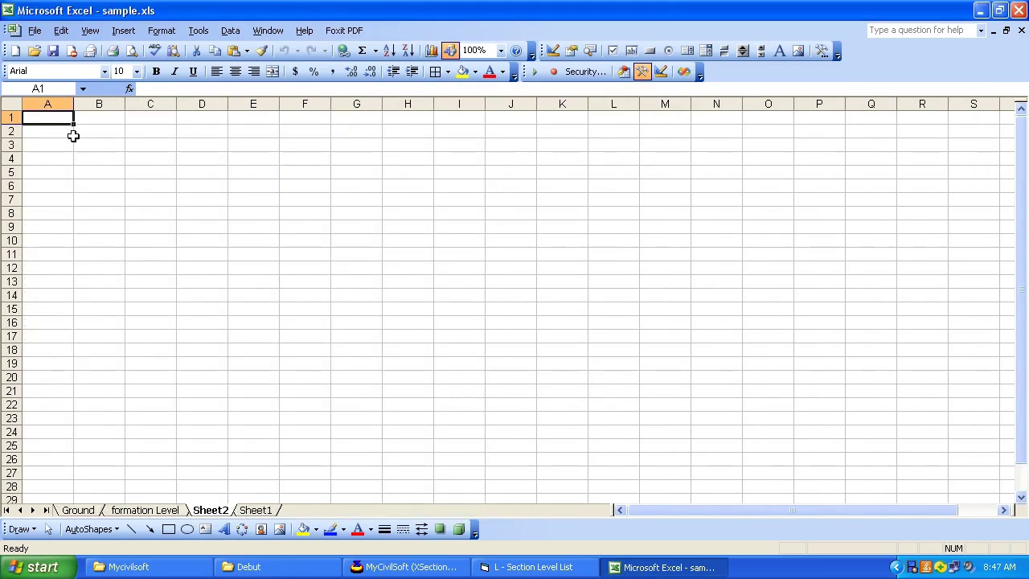
Paste the level table at A1, centre-aligned and with all borders
right_click(47, 115)
click(95, 166)
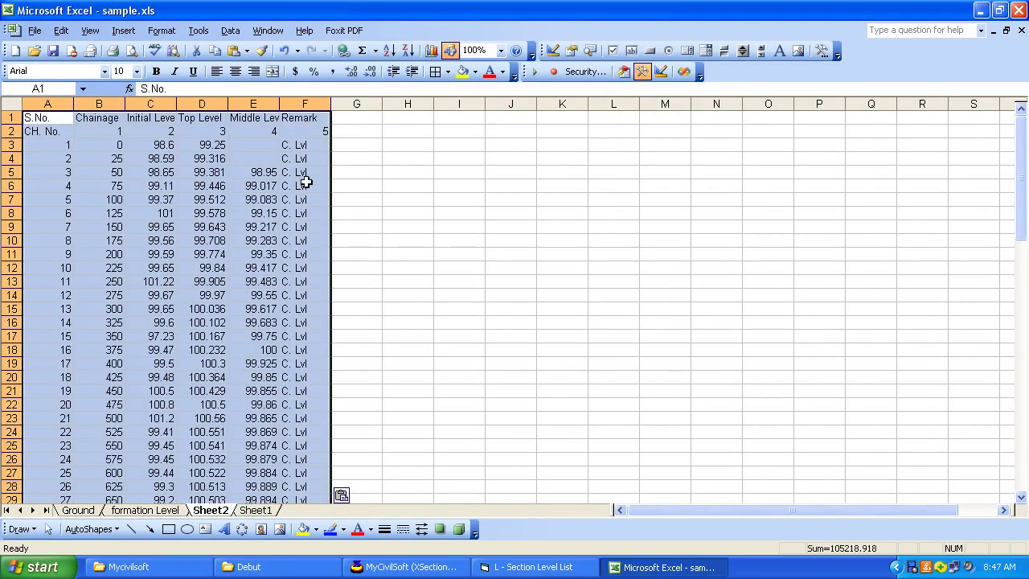
click(237, 75)
click(436, 69)
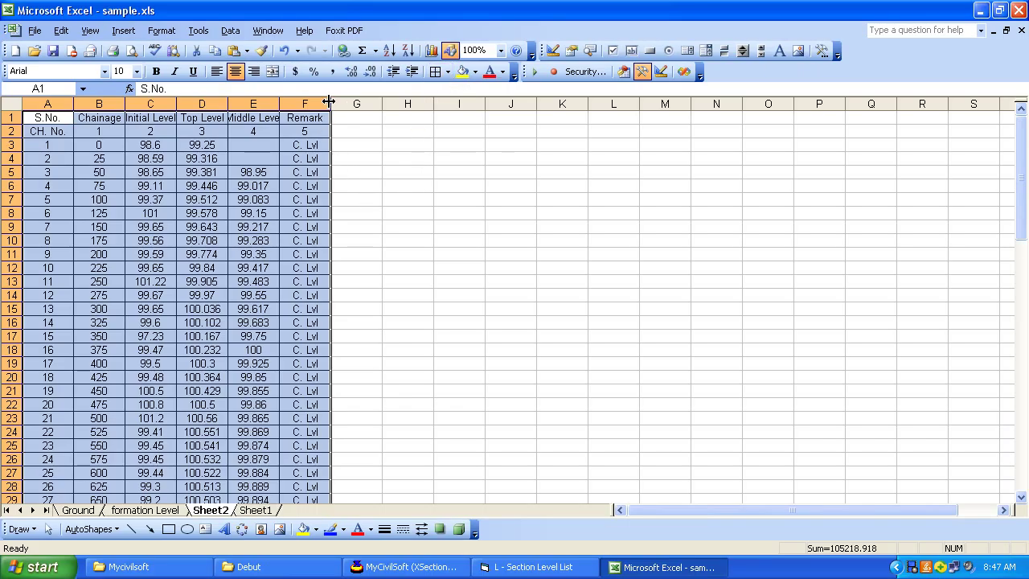
Autofit columns C to F to their contents, then return to the L-Section Level List
double_click(176, 103)
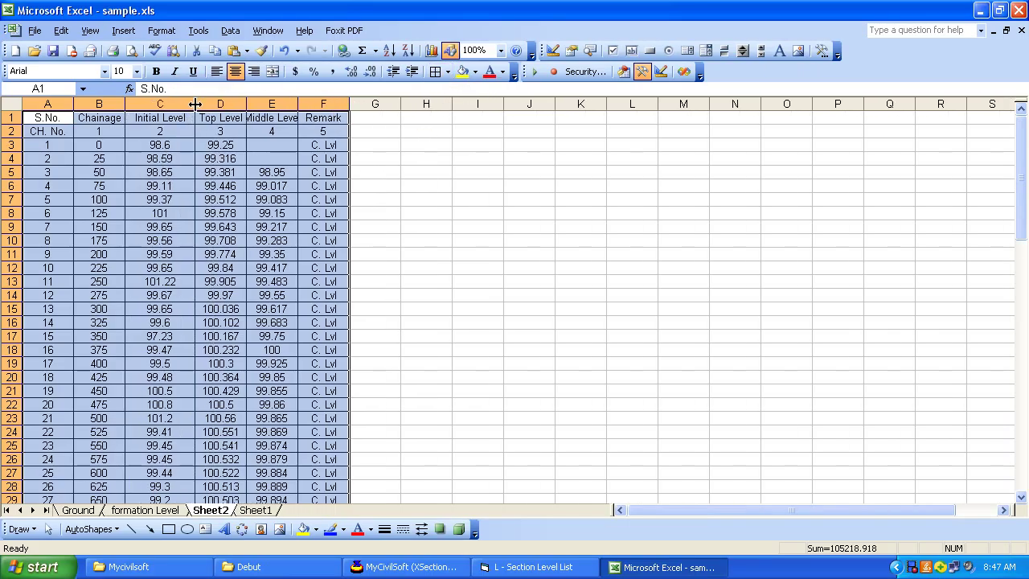
double_click(246, 103)
double_click(314, 104)
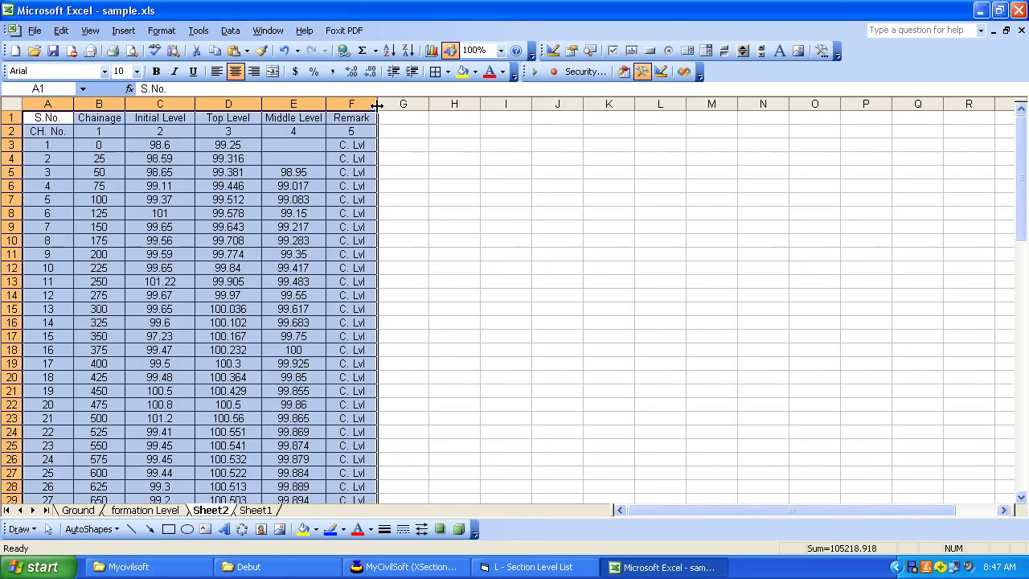
double_click(376, 104)
click(117, 146)
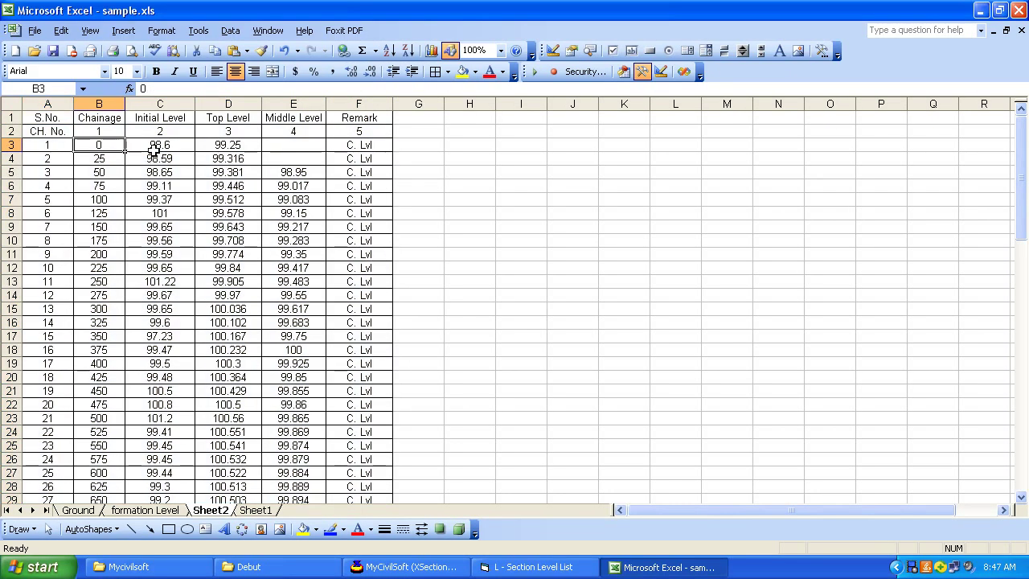
click(153, 148)
scroll(180, 179, down, 1)
scroll(180, 189, up, 1)
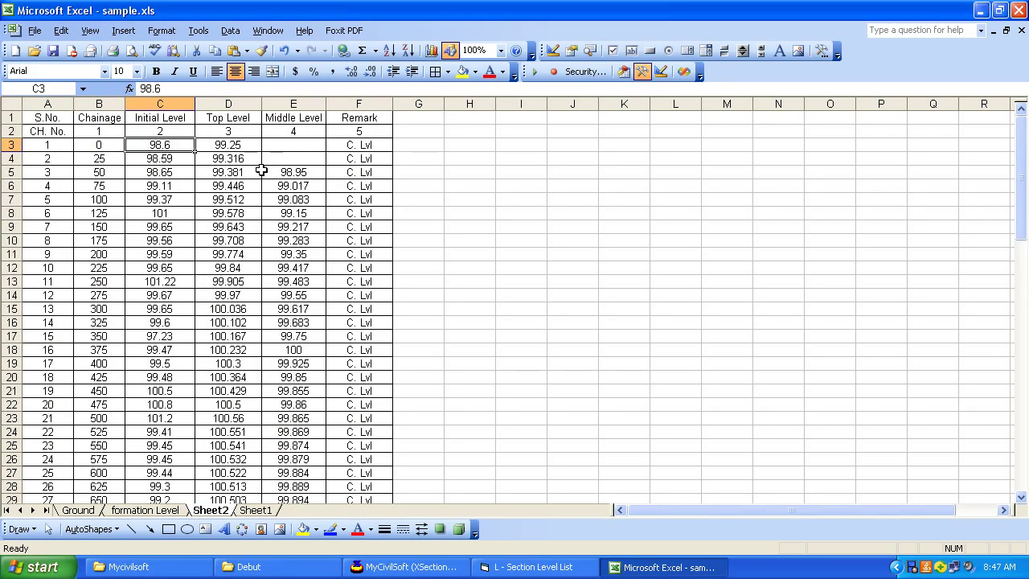
click(527, 566)
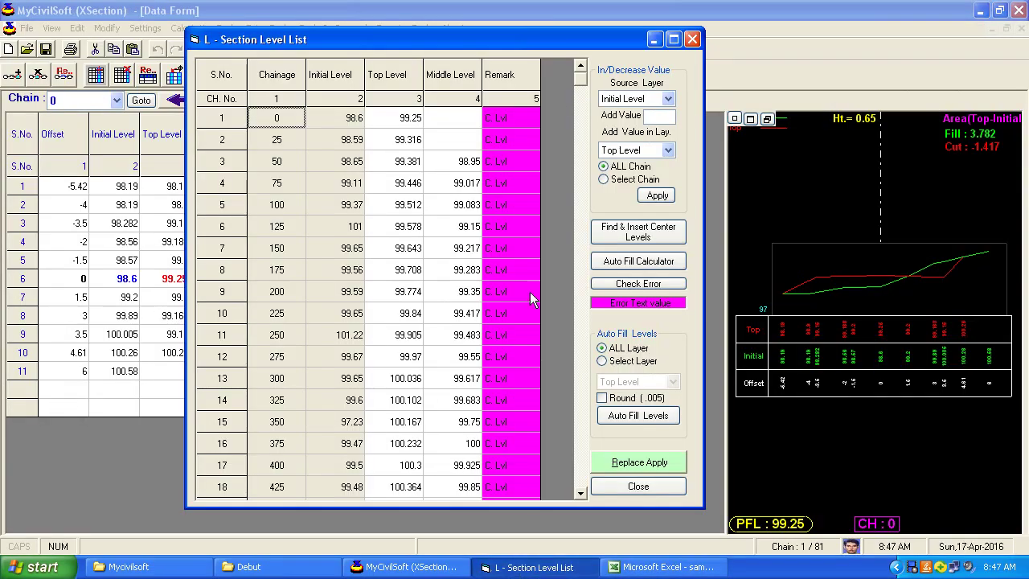
Keep auto fill on all layers and clear Top Levels in rows 2–9 and 11–19
drag(543, 35, 489, 35)
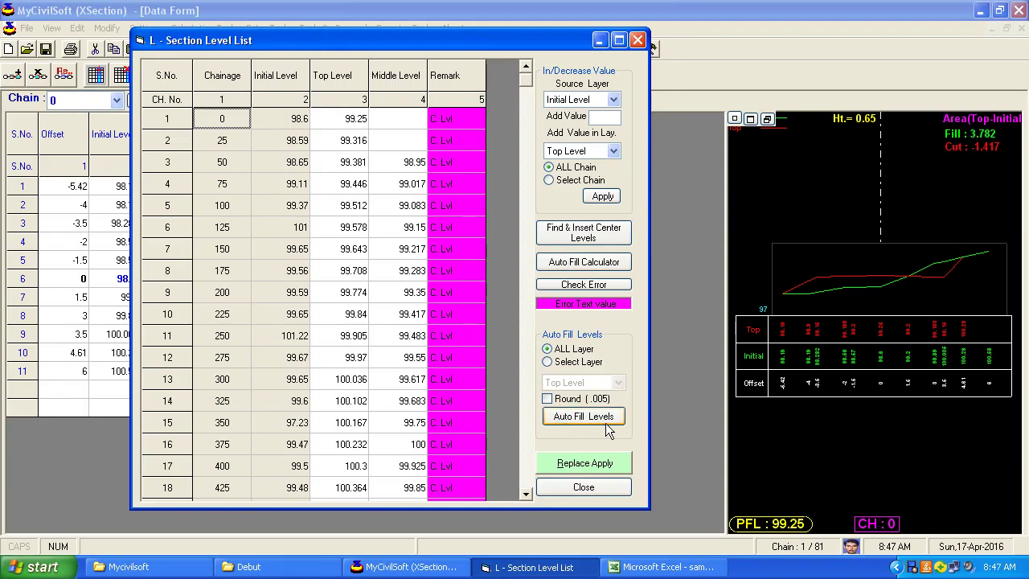
click(548, 363)
click(548, 349)
drag(361, 149, 366, 296)
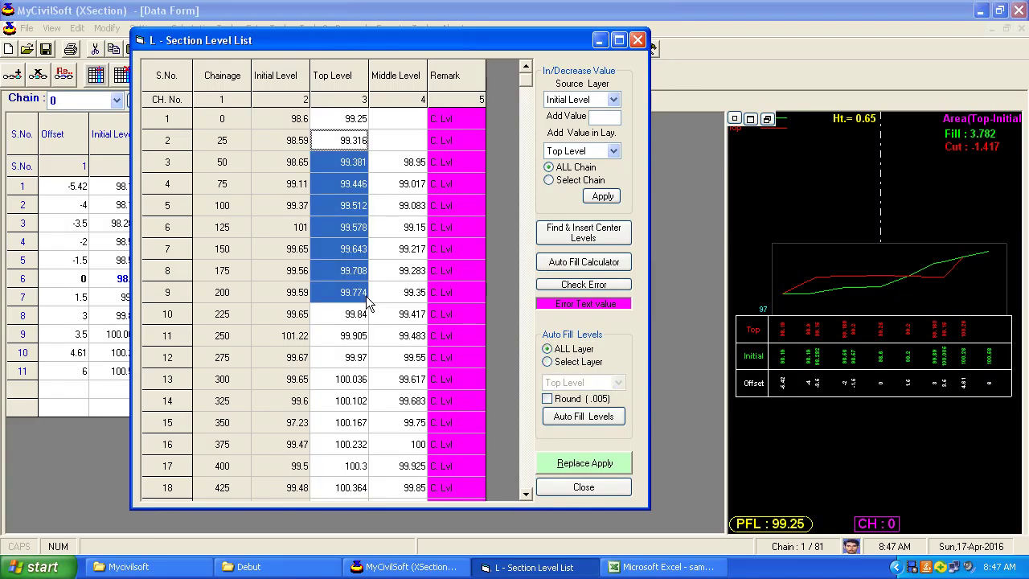
key(Delete)
scroll(354, 257, down, 2)
drag(348, 207, 358, 384)
key(Delete)
Clear the Top Levels in rows 21–29, 31–37, 53–55 and 65–80
scroll(349, 294, down, 2)
drag(353, 274, 357, 446)
key(Delete)
scroll(366, 313, down, 1)
scroll(370, 350, down, 2)
drag(365, 314, 364, 460)
key(Delete)
scroll(341, 322, down, 2)
scroll(338, 287, down, 1)
mouse_move(345, 400)
mouse_down()
mouse_move(344, 486)
mouse_move(334, 366)
mouse_move(346, 165)
mouse_up()
key(Delete)
drag(364, 206, 353, 448)
key(Delete)
Auto-fill Top Levels for rows 2–10, interpolating between 99.25 and 99.84
scroll(393, 345, up, 3)
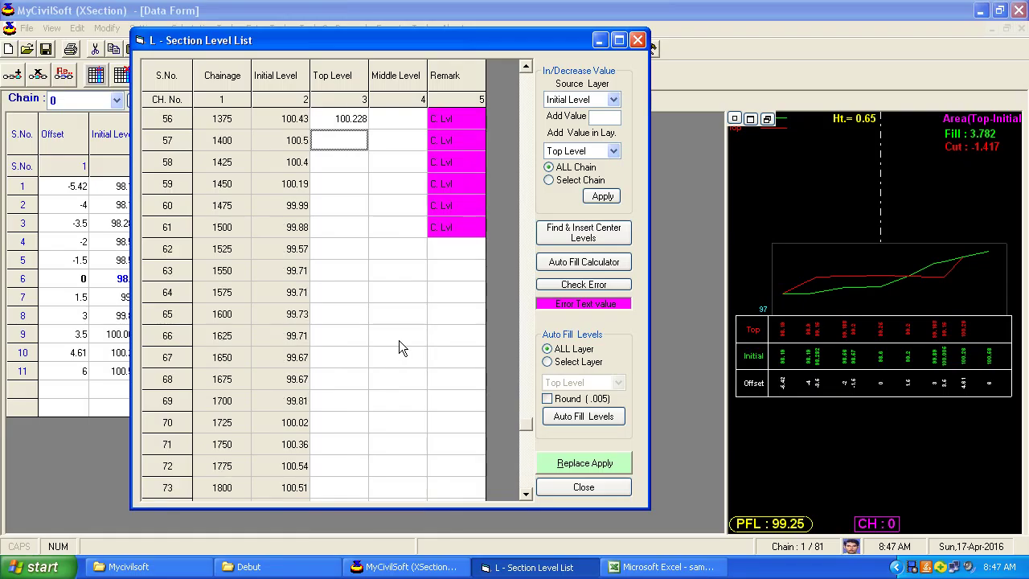
scroll(399, 340, up, 4)
scroll(467, 362, up, 3)
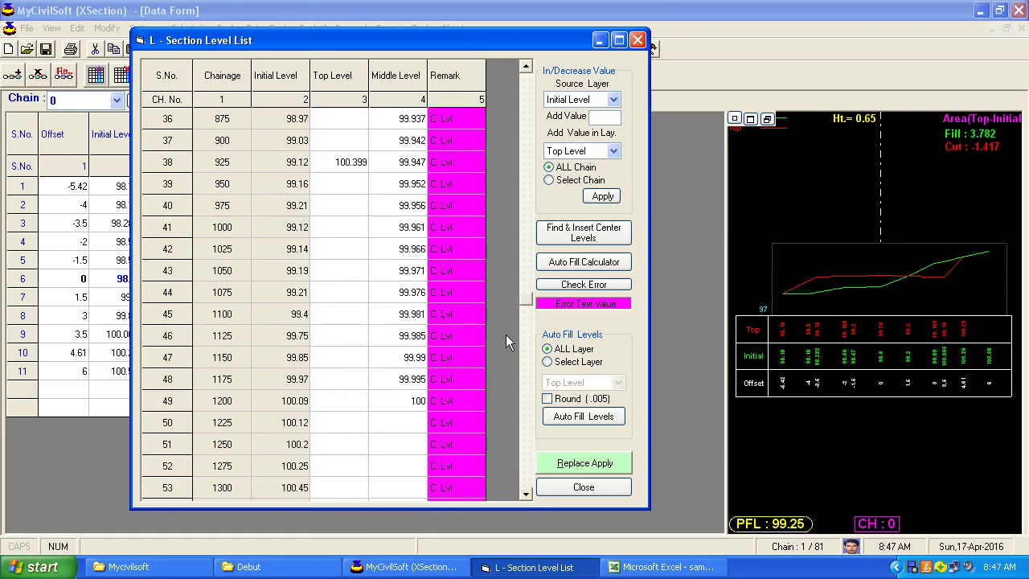
drag(528, 229, 530, 64)
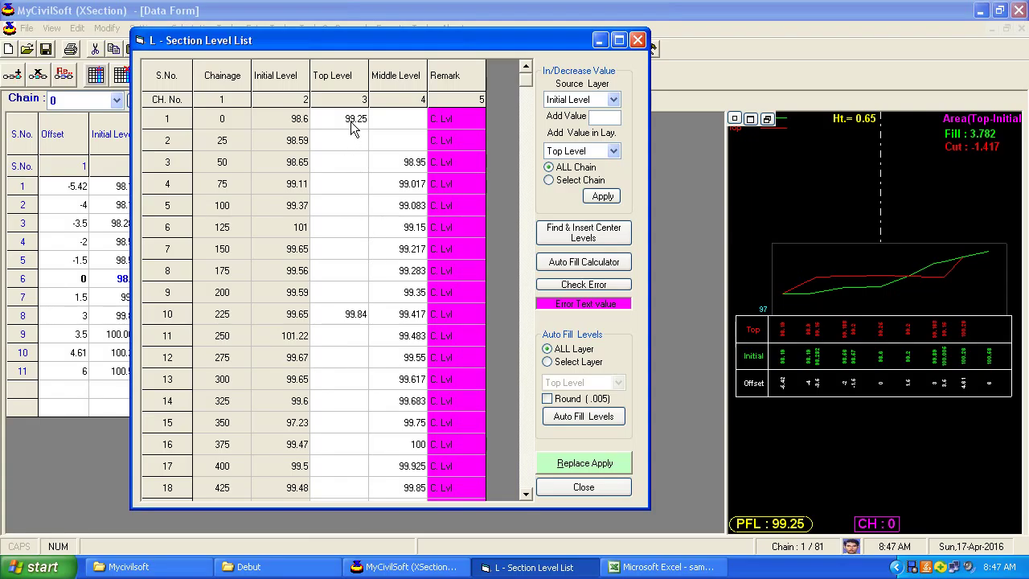
drag(351, 117, 351, 313)
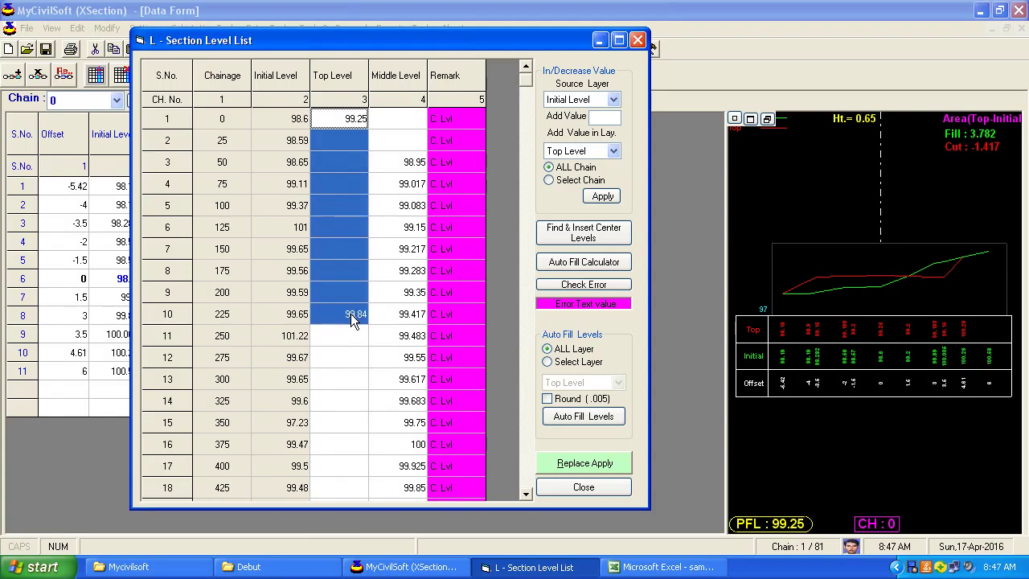
right_click(351, 313)
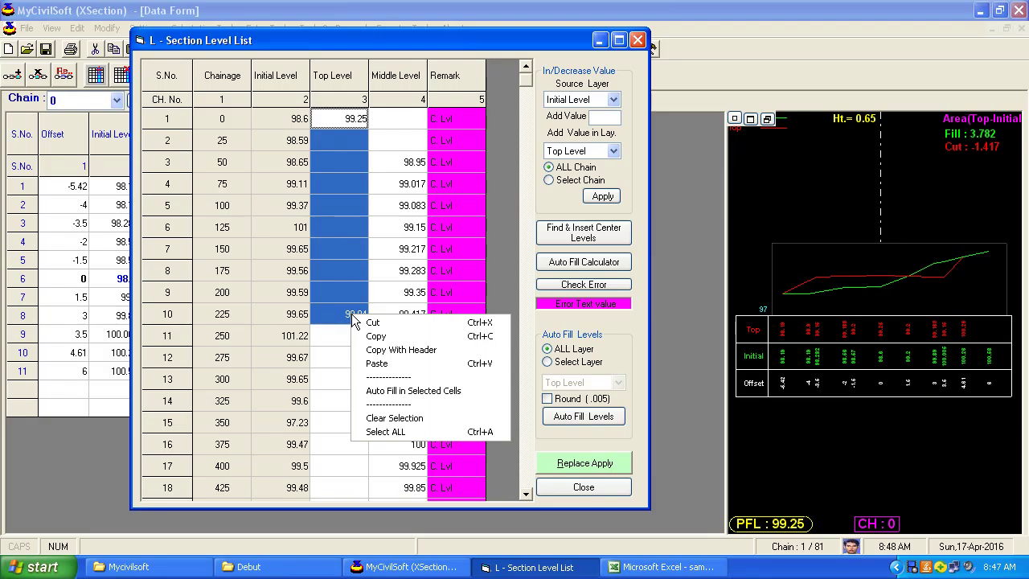
click(437, 392)
Restrict auto fill to the Top Level layer only
click(352, 123)
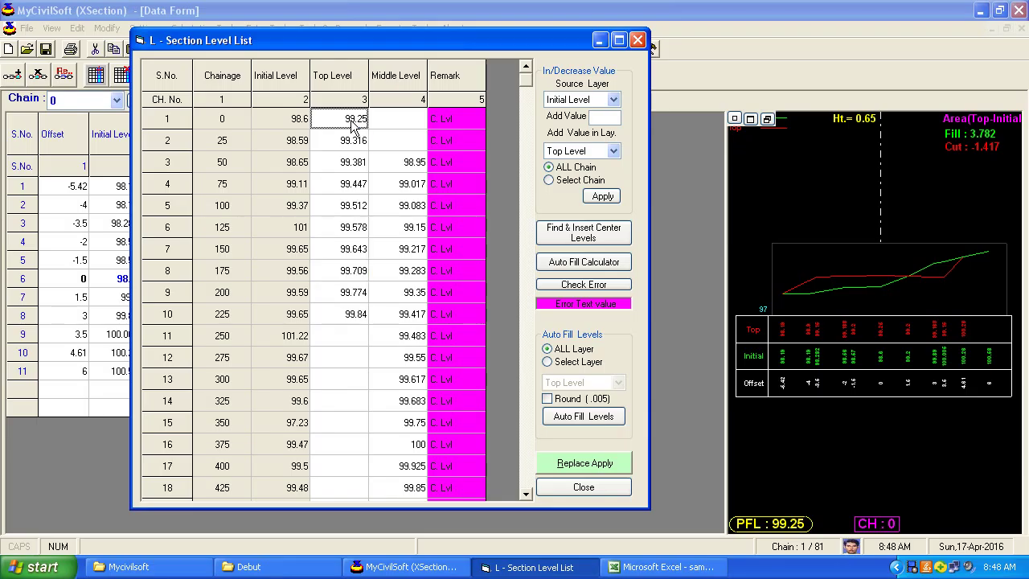
drag(351, 138, 356, 314)
scroll(365, 275, down, 1)
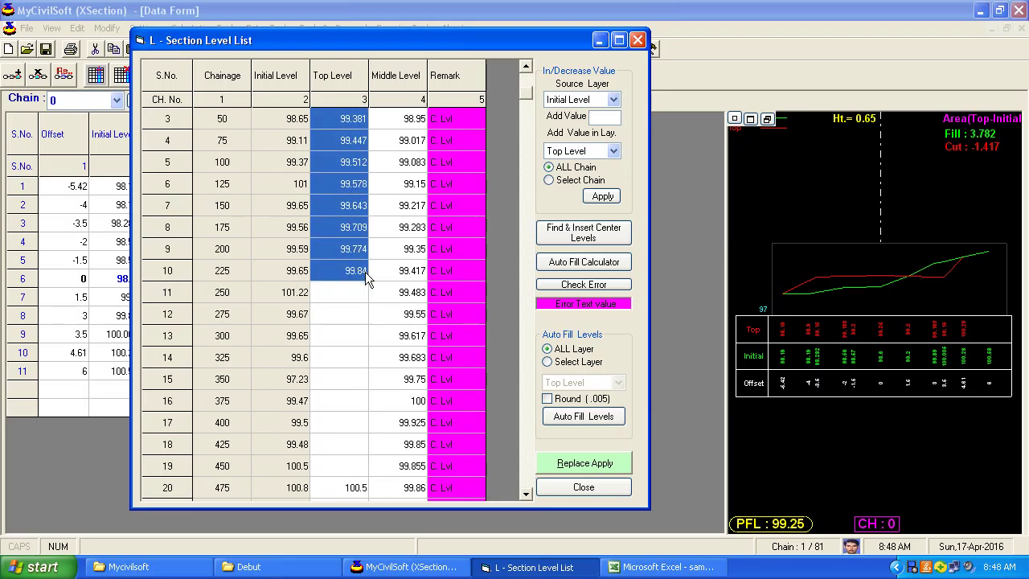
scroll(365, 271, up, 1)
scroll(360, 281, down, 1)
scroll(356, 290, up, 1)
scroll(350, 295, down, 1)
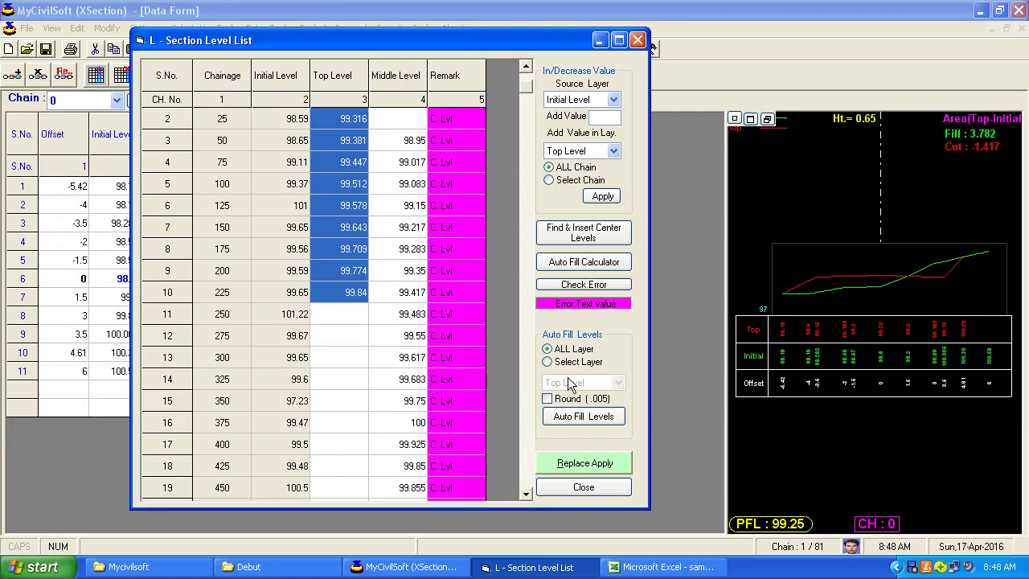
click(548, 362)
click(585, 384)
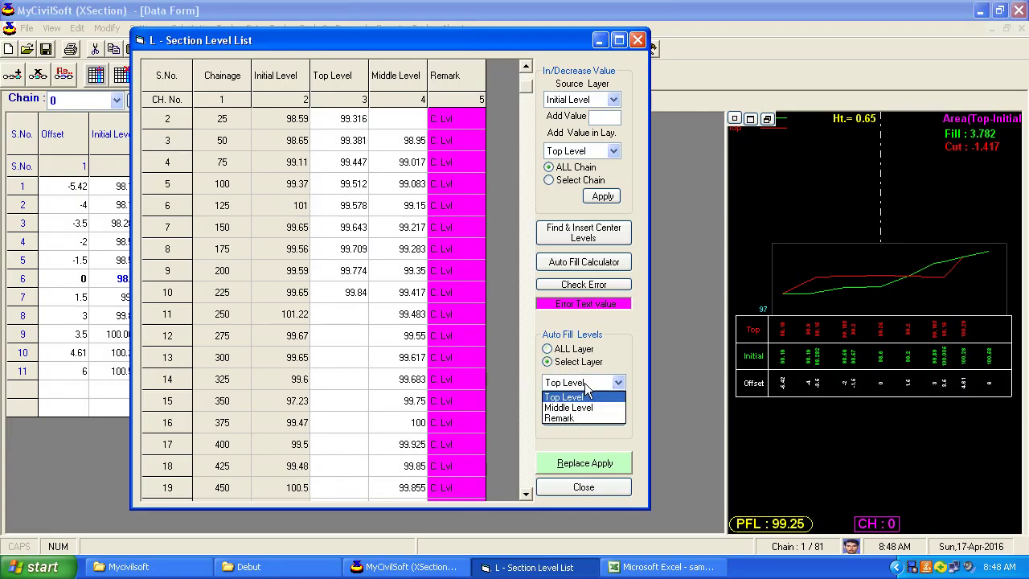
click(586, 392)
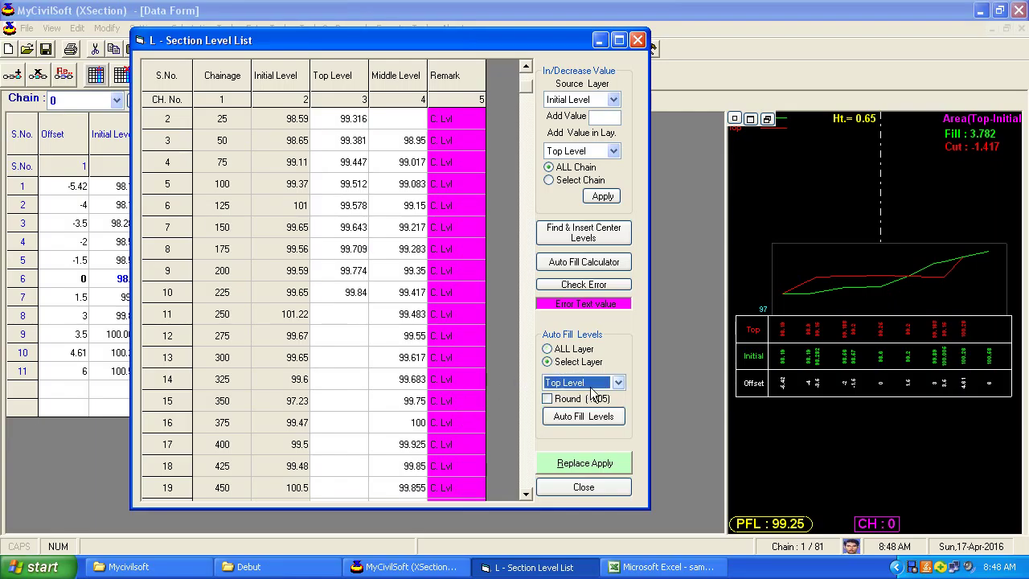
Clear the Middle Levels in rows 4–10, 12–18 and 21–28
drag(406, 162, 416, 304)
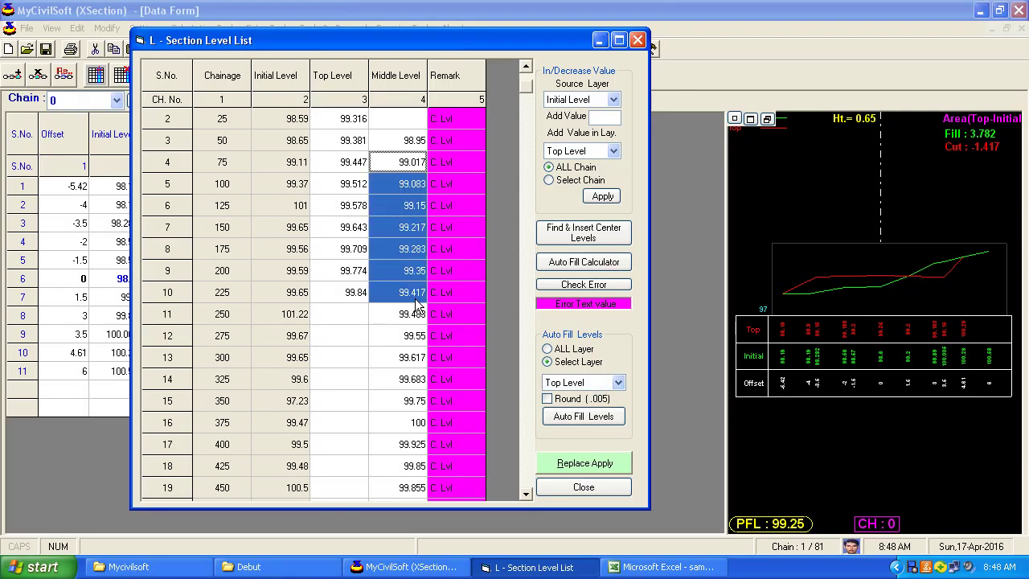
key(Delete)
scroll(418, 301, up, 1)
drag(414, 358, 413, 492)
key(Delete)
scroll(413, 313, down, 1)
scroll(413, 314, down, 2)
drag(410, 314, 411, 466)
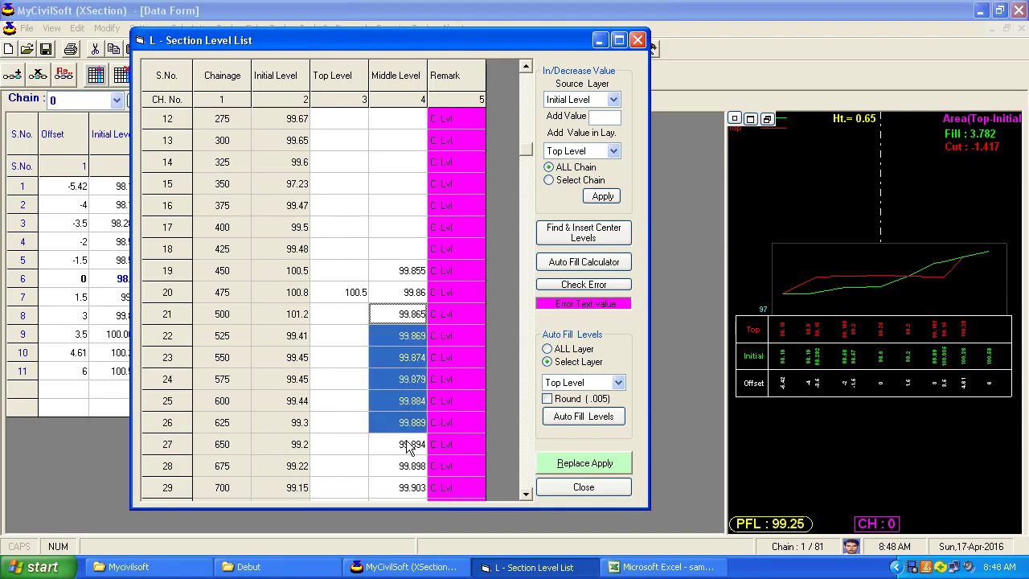
key(Delete)
Clear Top Levels in rows 2–9 and auto-fill them, giving 99.316 to 100.368
scroll(416, 354, up, 4)
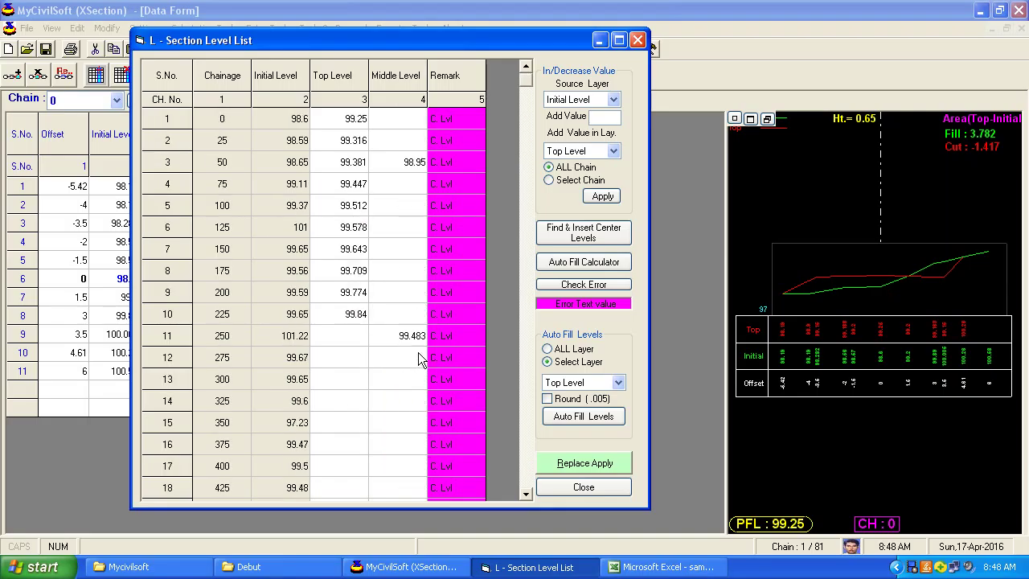
drag(353, 140, 361, 295)
key(Delete)
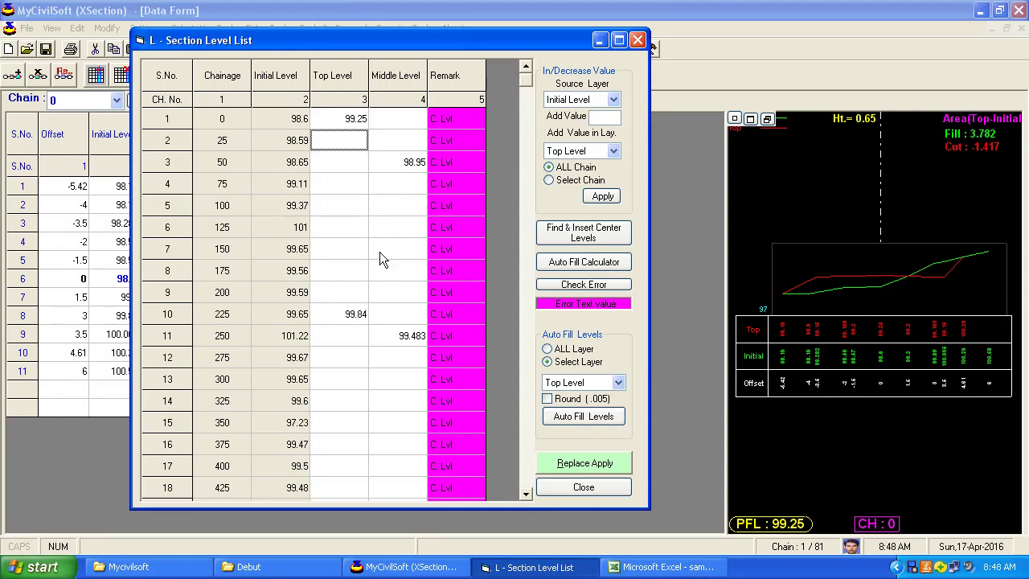
click(571, 419)
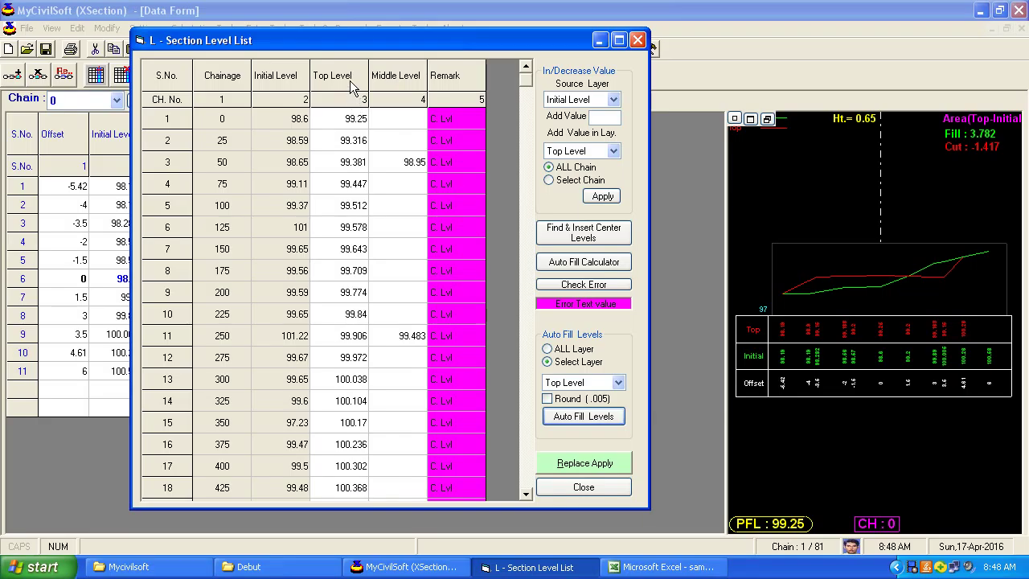
Clear the Top Levels in rows 2–9 and 11–18
mouse_move(349, 162)
mouse_down()
mouse_move(348, 394)
mouse_move(358, 391)
mouse_up()
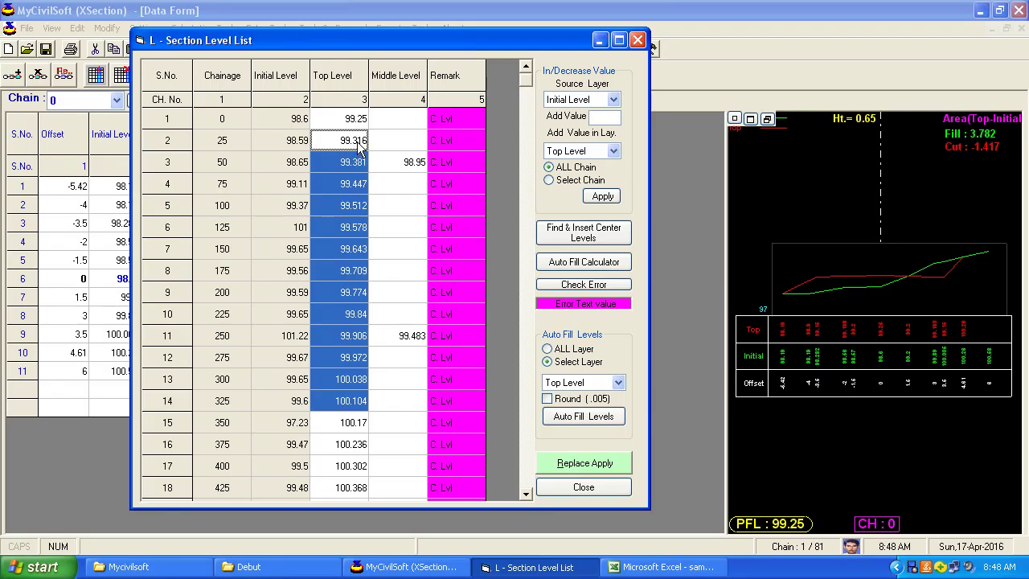
click(553, 415)
drag(355, 162, 353, 291)
key(Delete)
drag(357, 335, 354, 488)
key(Delete)
Refill Top Levels rounded to .005 (99.32 to 100.37), then set auto fill to all layers
click(548, 399)
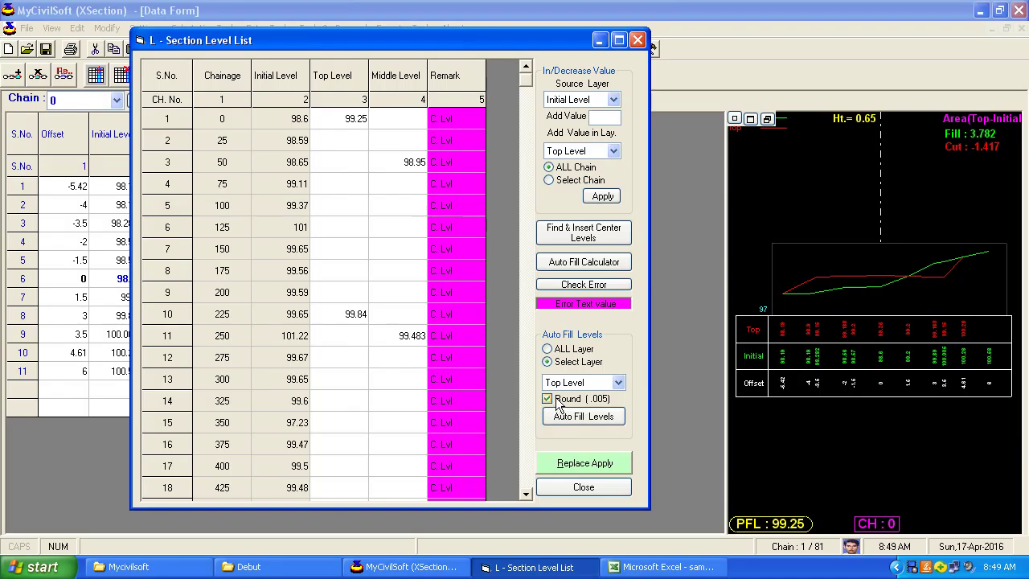
click(583, 415)
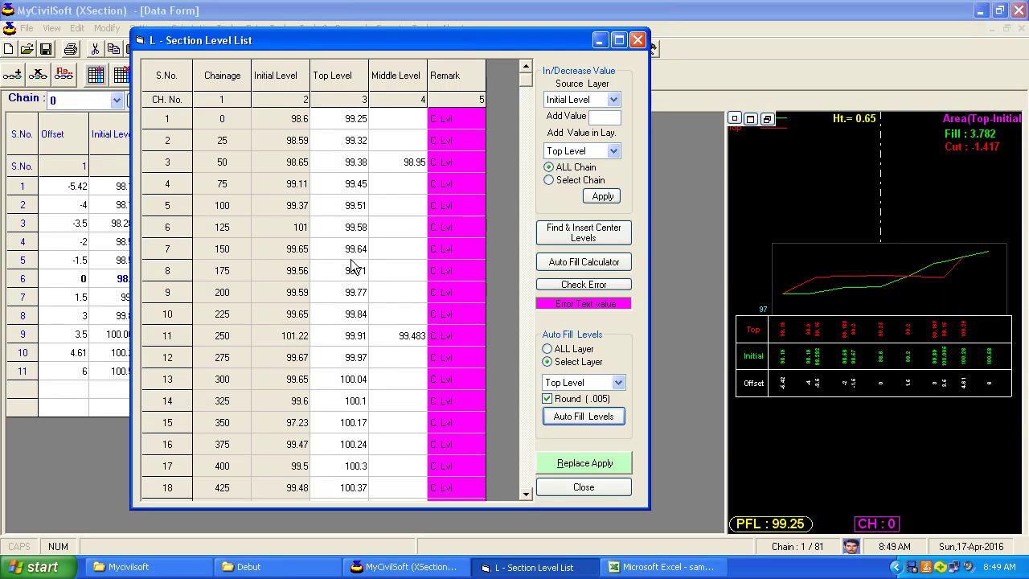
scroll(366, 264, down, 3)
scroll(365, 264, up, 3)
scroll(366, 264, up, 1)
click(566, 351)
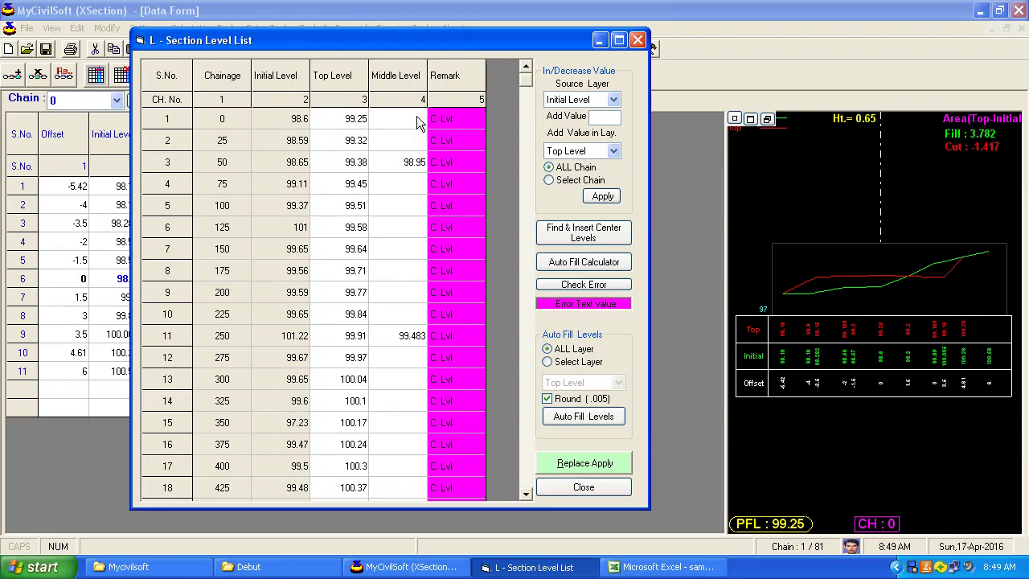
Auto-fill the empty Middle Levels from row 4 down, giving rounded 99.02 to 99.81
drag(417, 118, 404, 248)
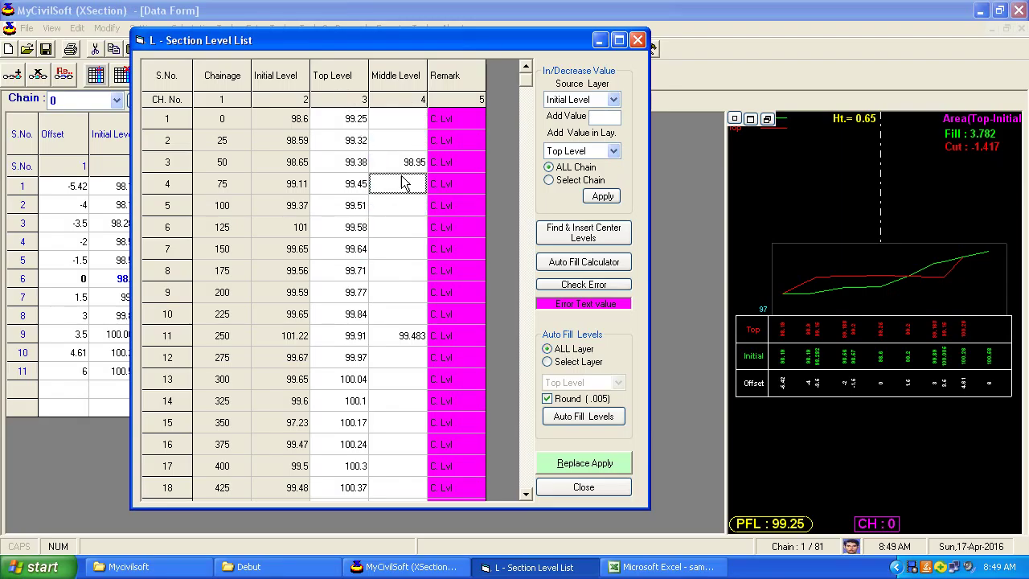
drag(402, 183, 397, 278)
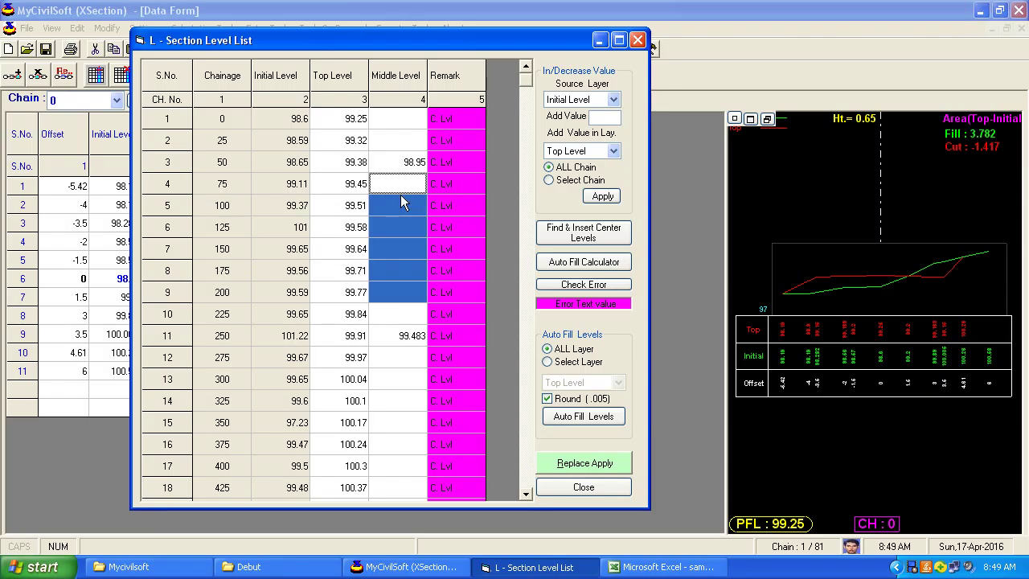
click(593, 422)
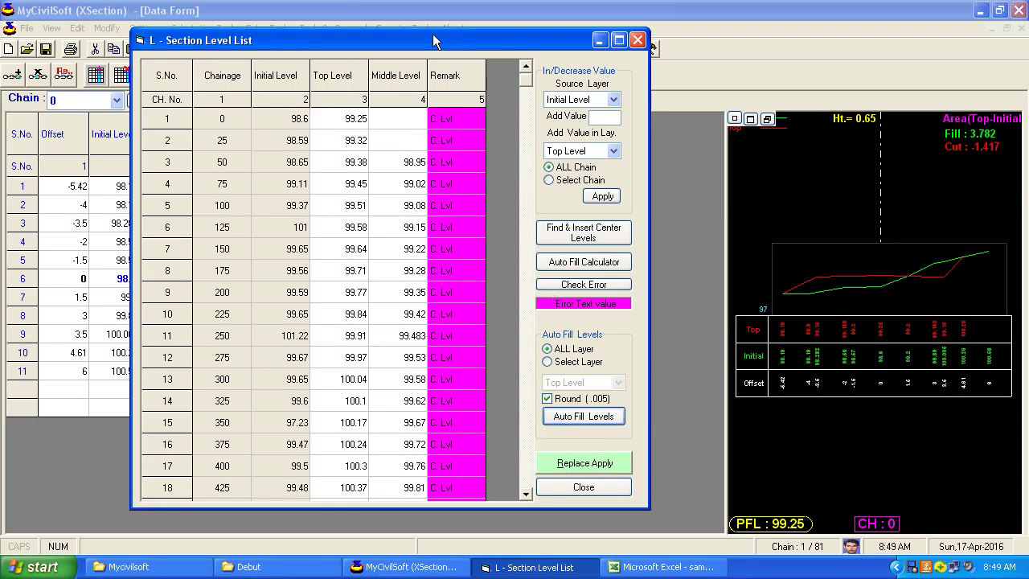
drag(432, 40, 637, 50)
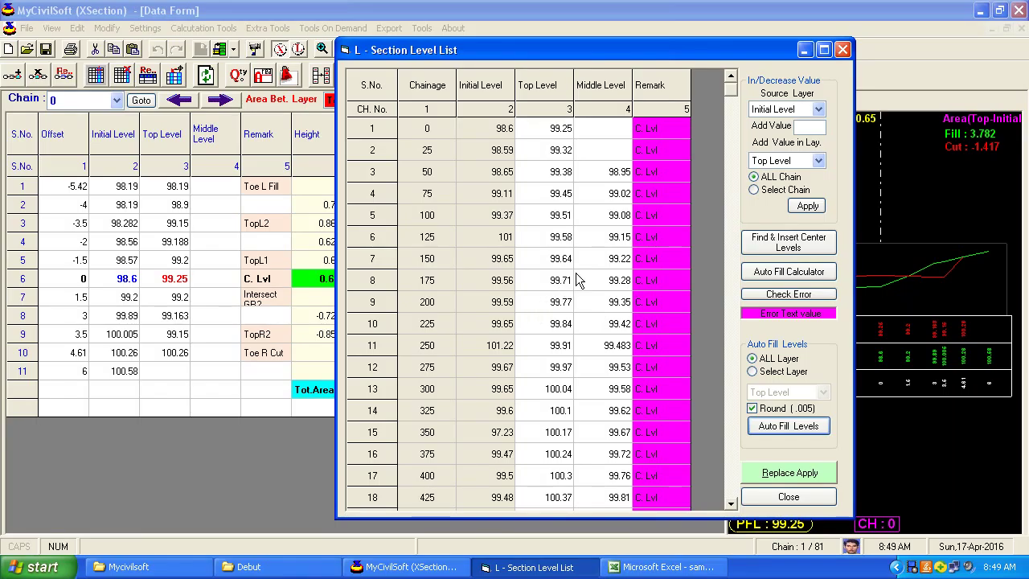
Close the level list and clear chain 0's Top Levels except the centre one
click(788, 496)
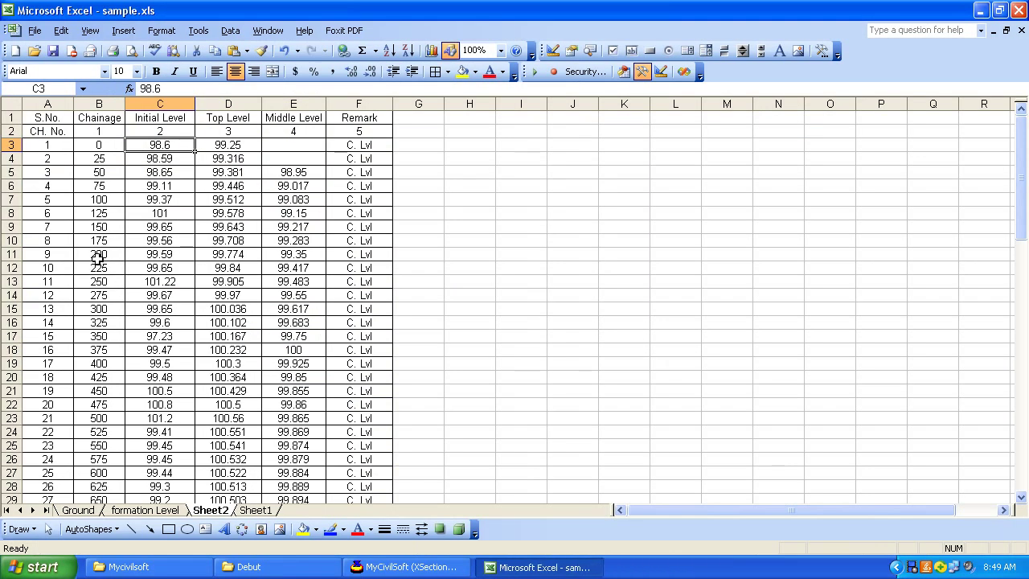
key(alt+Tab)
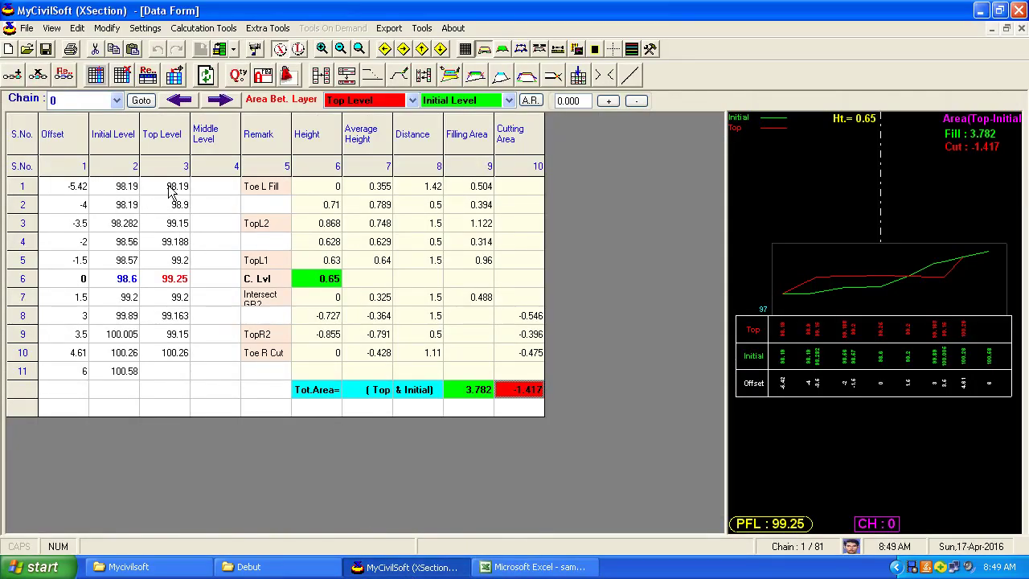
drag(171, 193, 176, 267)
key(Delete)
drag(181, 296, 181, 371)
key(Delete)
On chain 25, clear every Top Level except the centre value
click(117, 101)
click(55, 130)
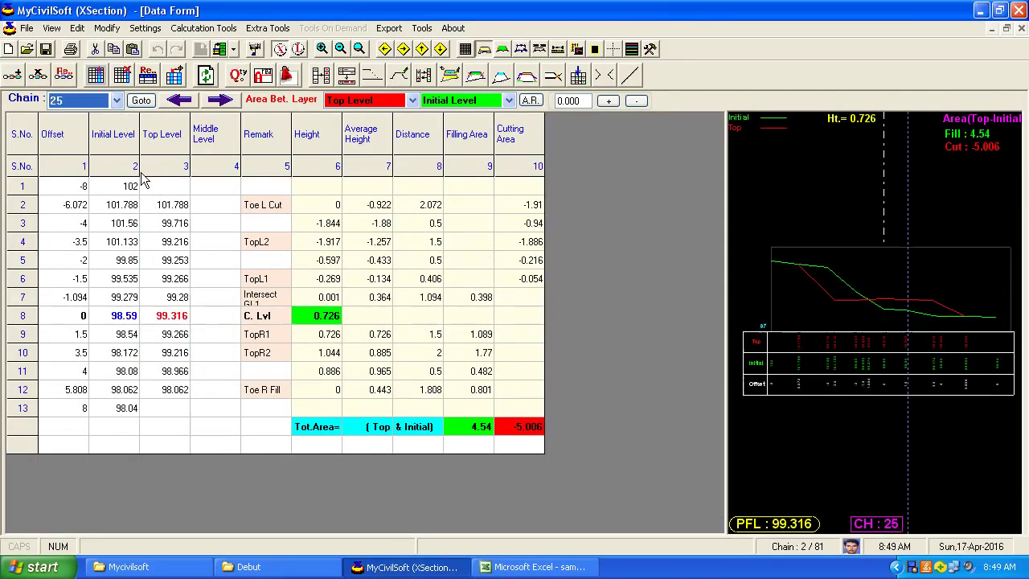
drag(165, 205, 180, 394)
key(Delete)
key(Delete)
click(172, 316)
Check centre Top Levels 99.25 on chain 0 and 99.316 on chain 25, then reopen the level list
click(116, 101)
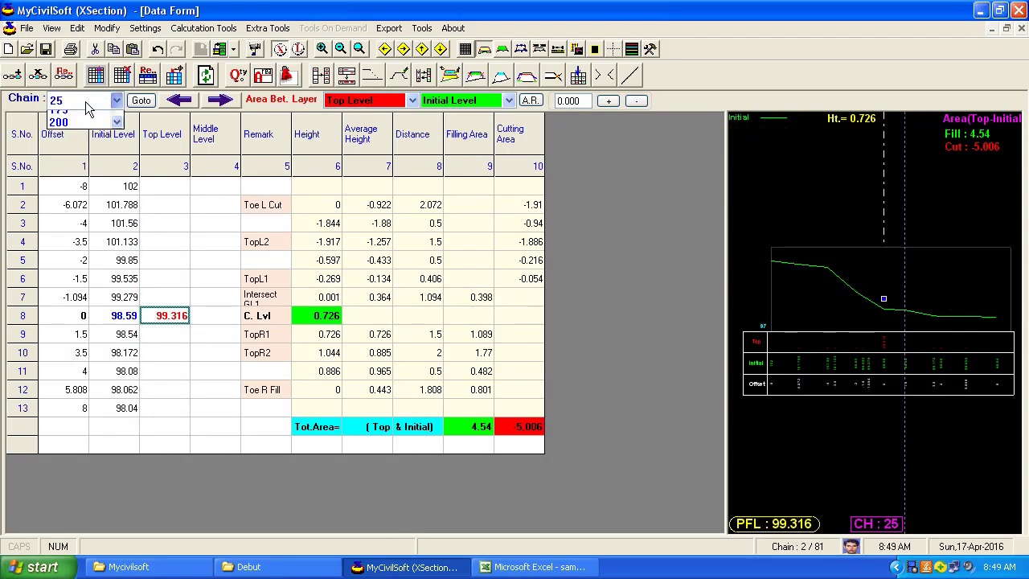
click(72, 117)
click(171, 286)
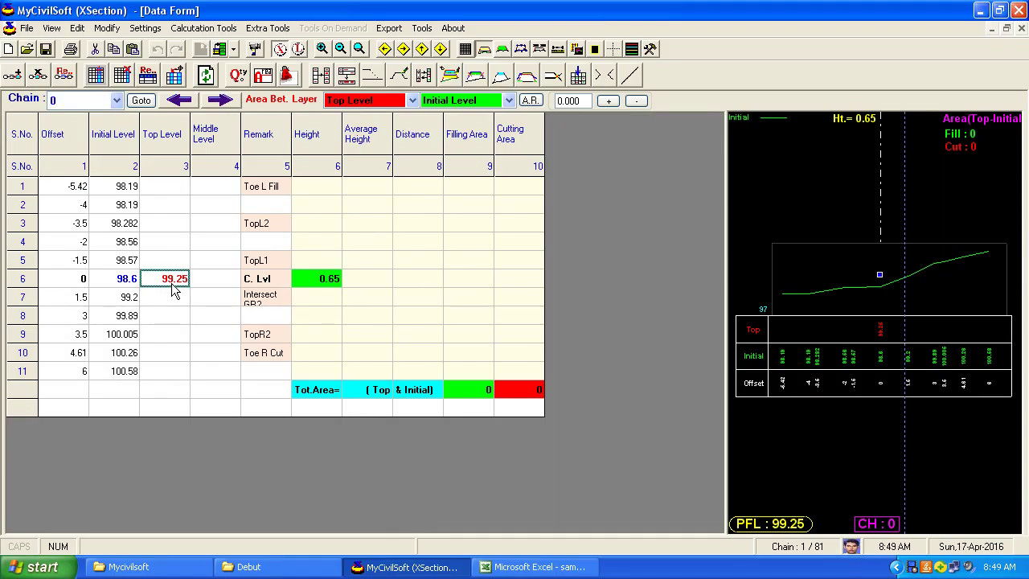
click(117, 100)
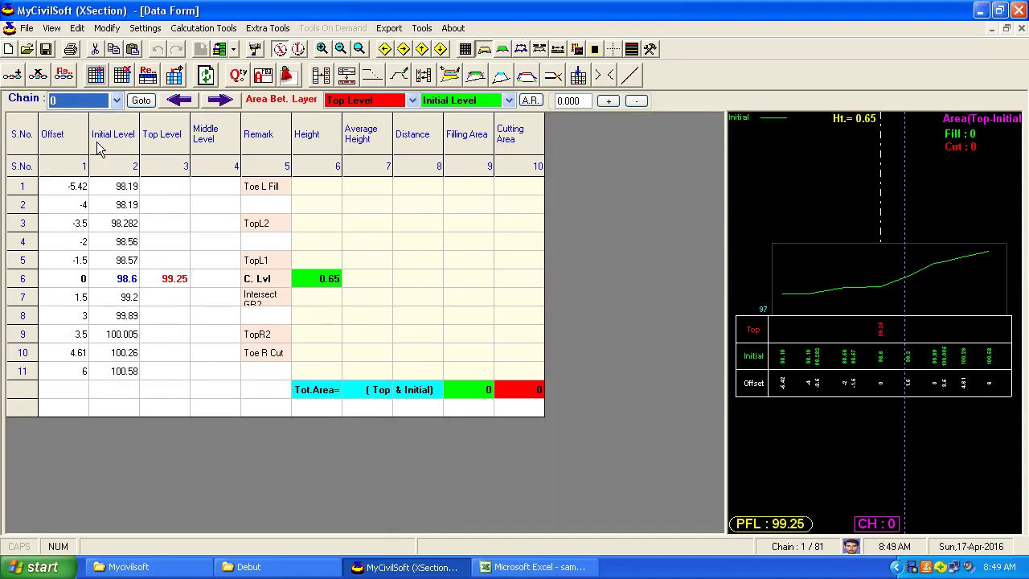
click(88, 129)
click(164, 319)
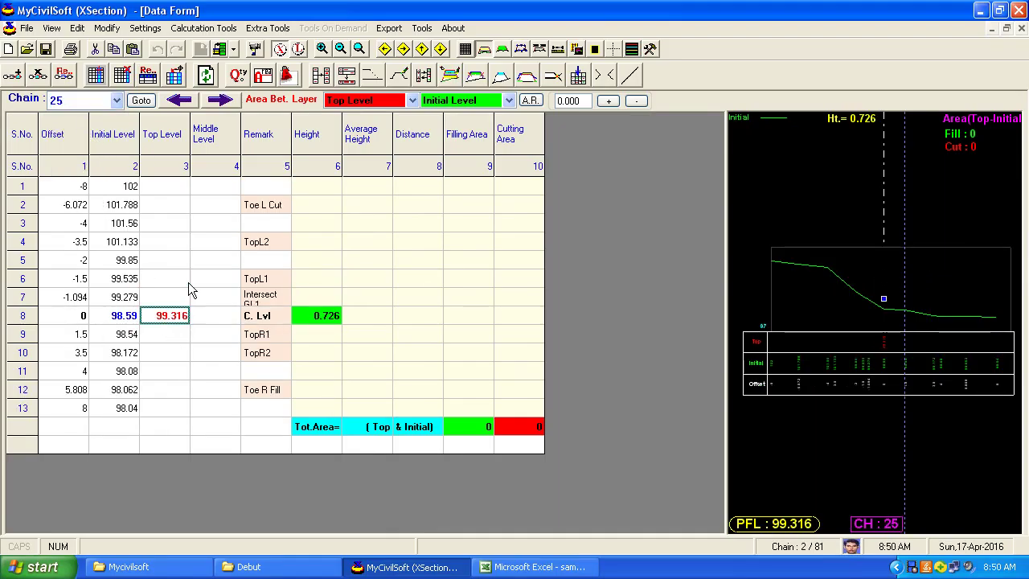
click(204, 28)
click(225, 40)
click(490, 143)
Change chainage 25's Top Level to 99.50 and Replace Apply the list's centre levels
click(478, 165)
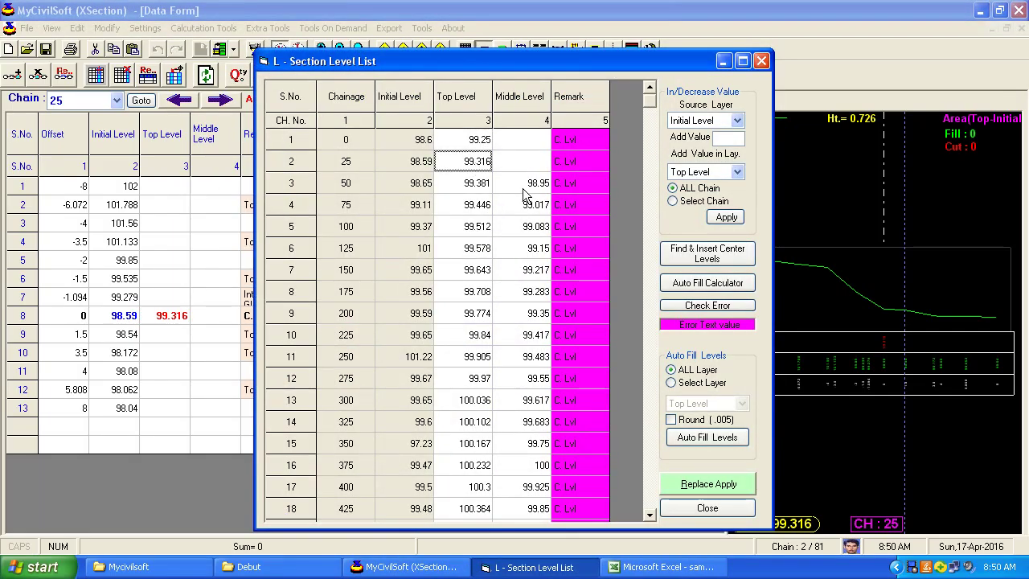
key(Delete)
text(99)
click(706, 484)
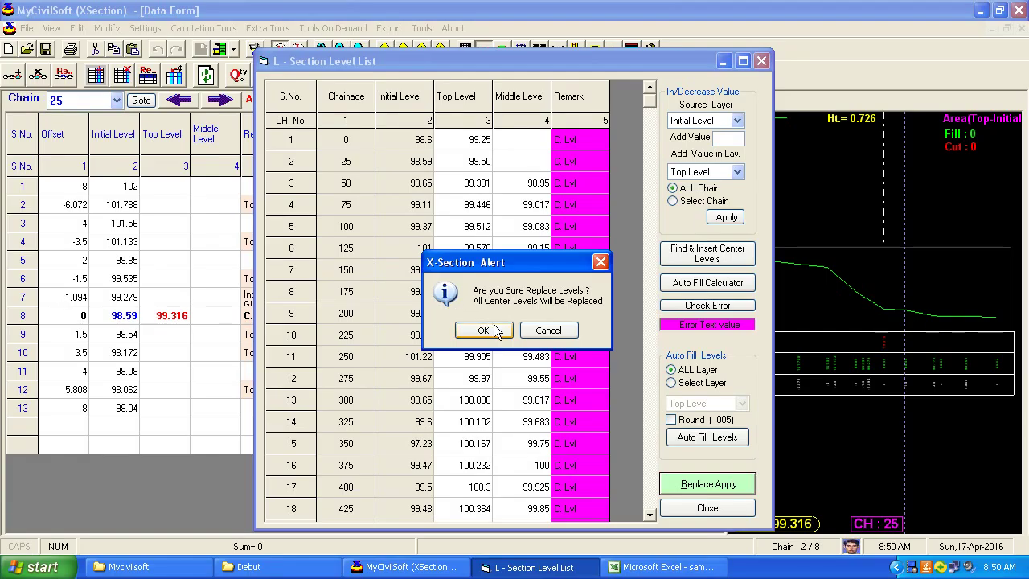
click(487, 330)
Verify chain 0's centre level and chain 25's new centre Top Level of 99.50
click(170, 287)
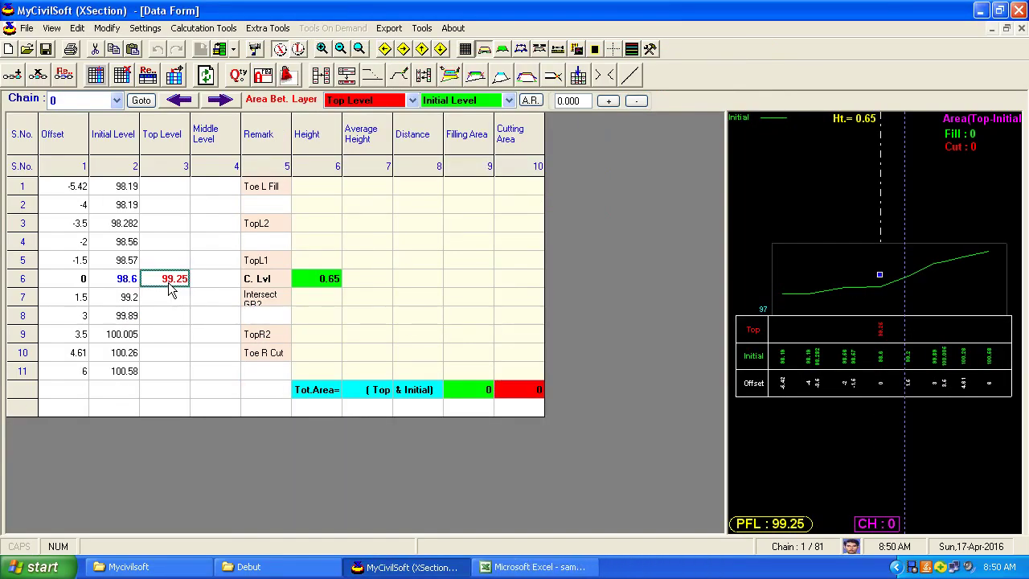
click(96, 103)
click(100, 132)
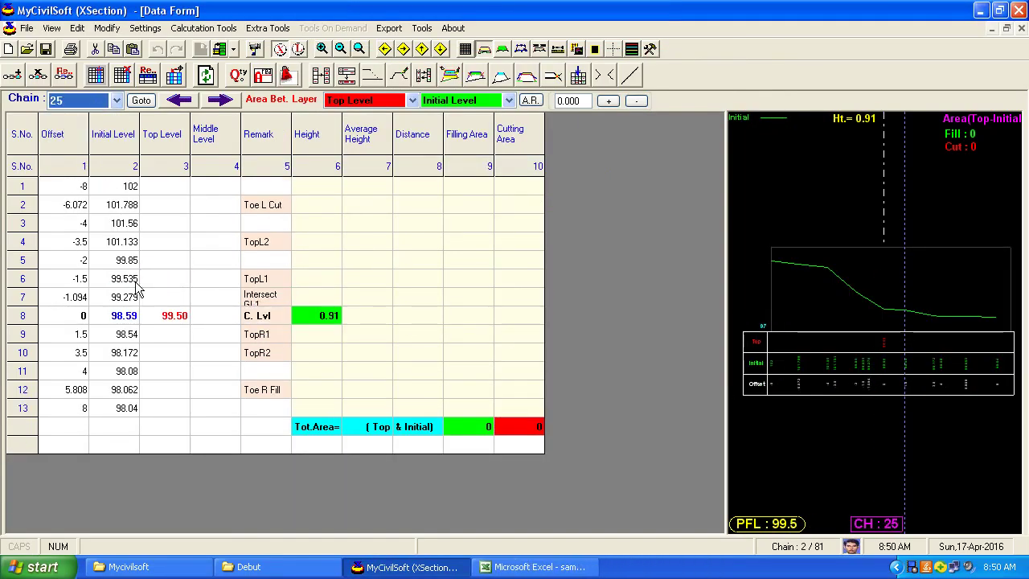
click(165, 317)
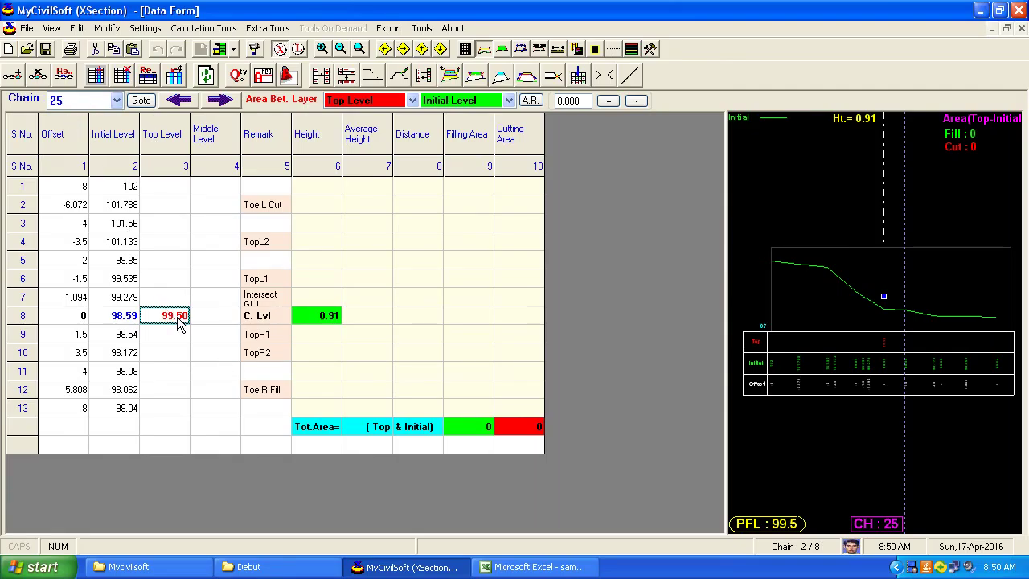
click(203, 28)
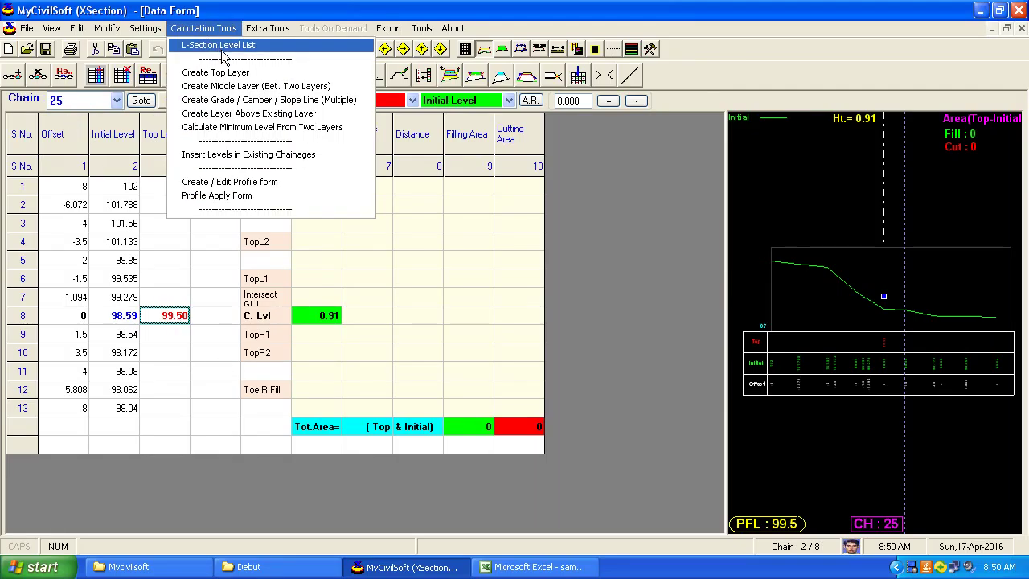
Reopen the L-Section Level List and move it up and to the left
click(205, 40)
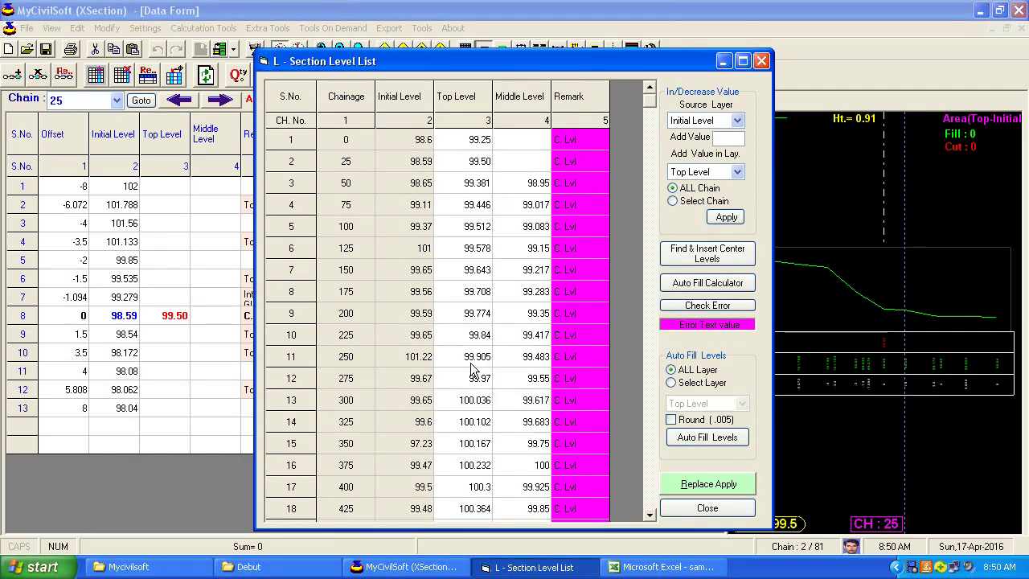
drag(560, 63, 472, 38)
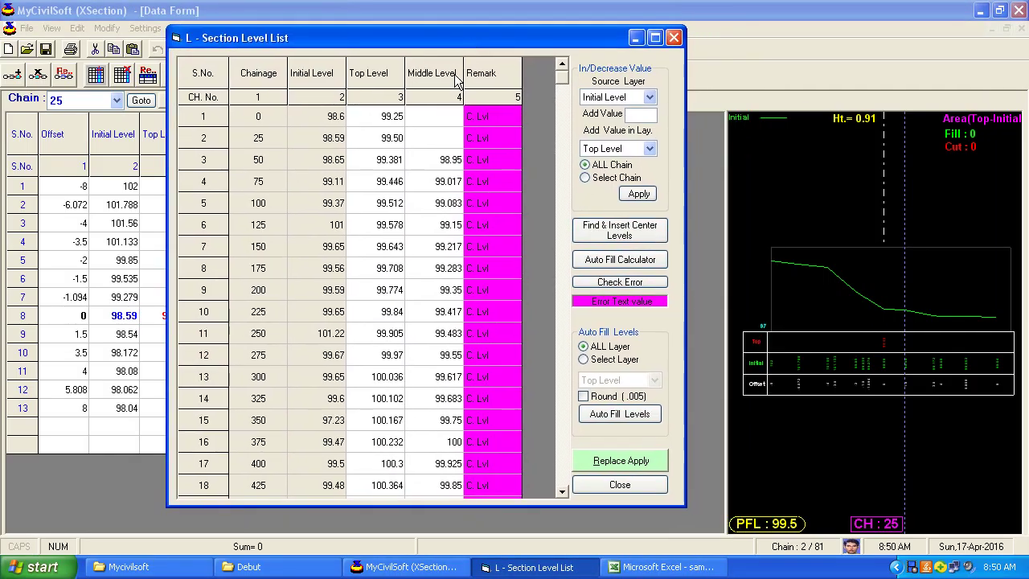
click(390, 119)
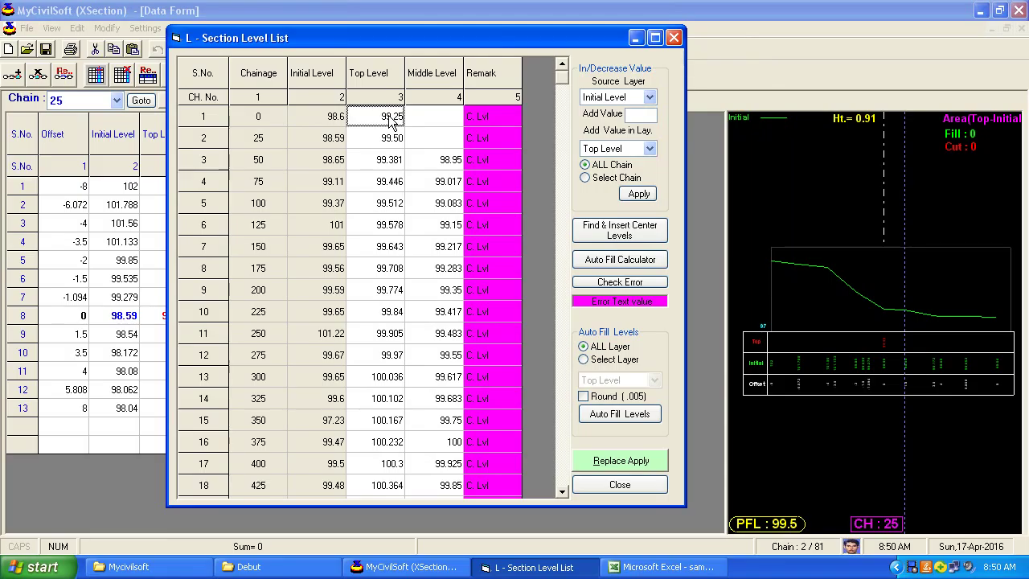
right_click(390, 119)
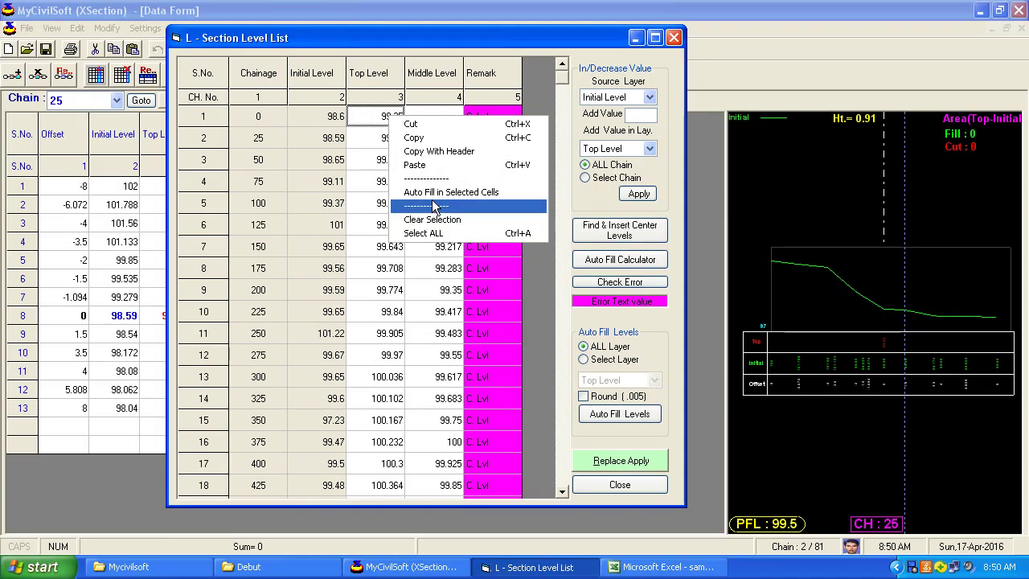
drag(576, 38, 532, 40)
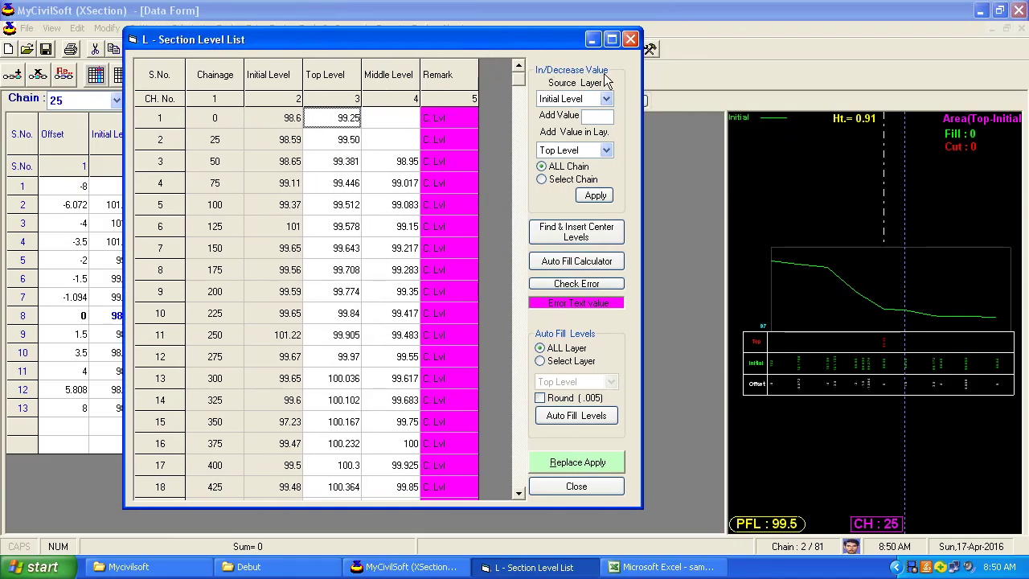
Select the Middle Level column cells for every chainage to empty them
click(391, 125)
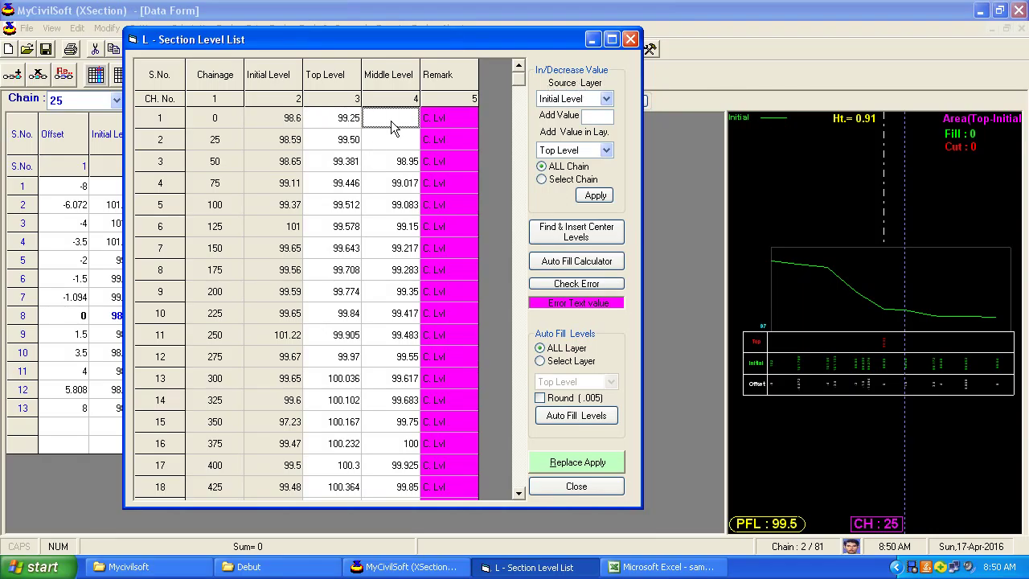
drag(402, 162, 396, 572)
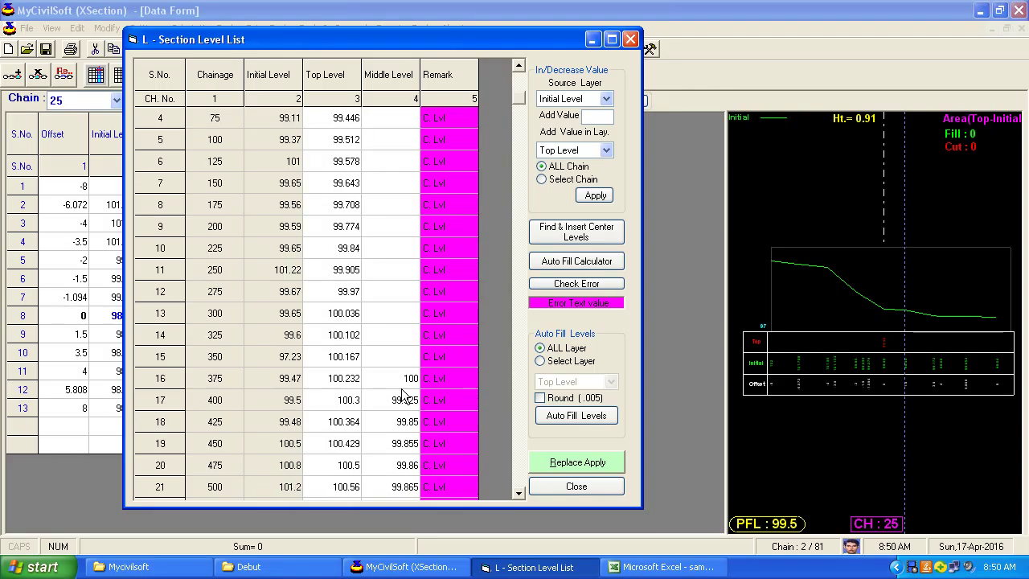
drag(520, 487, 509, 36)
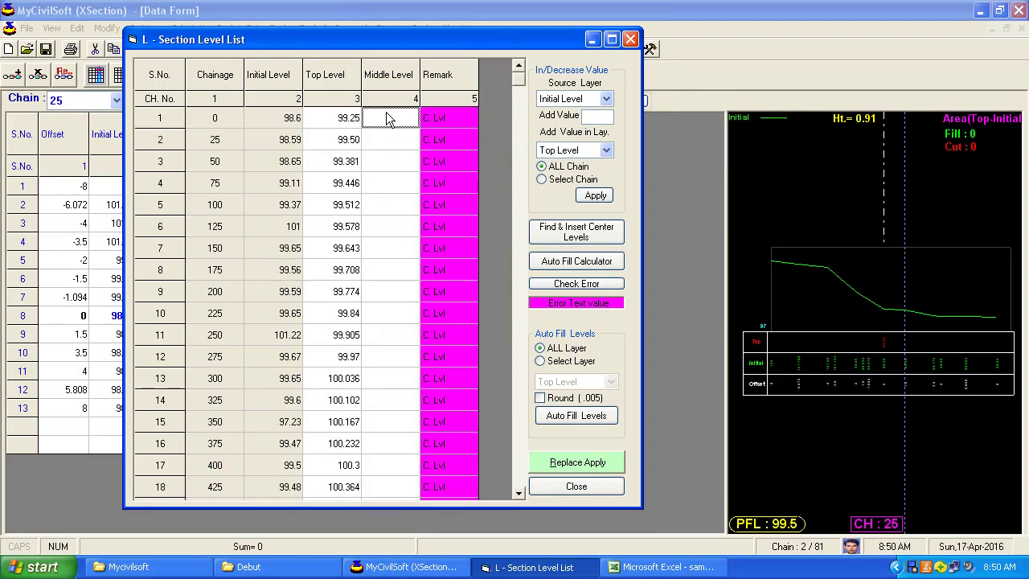
Set Top Level as source layer and Middle Level as target, then apply a 0.5 add value
click(588, 98)
click(565, 118)
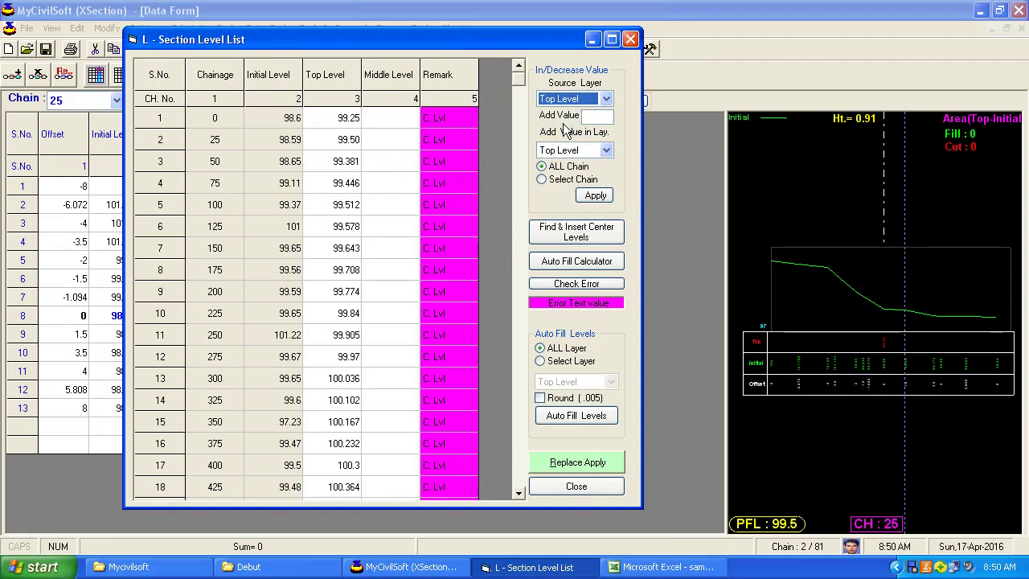
click(325, 119)
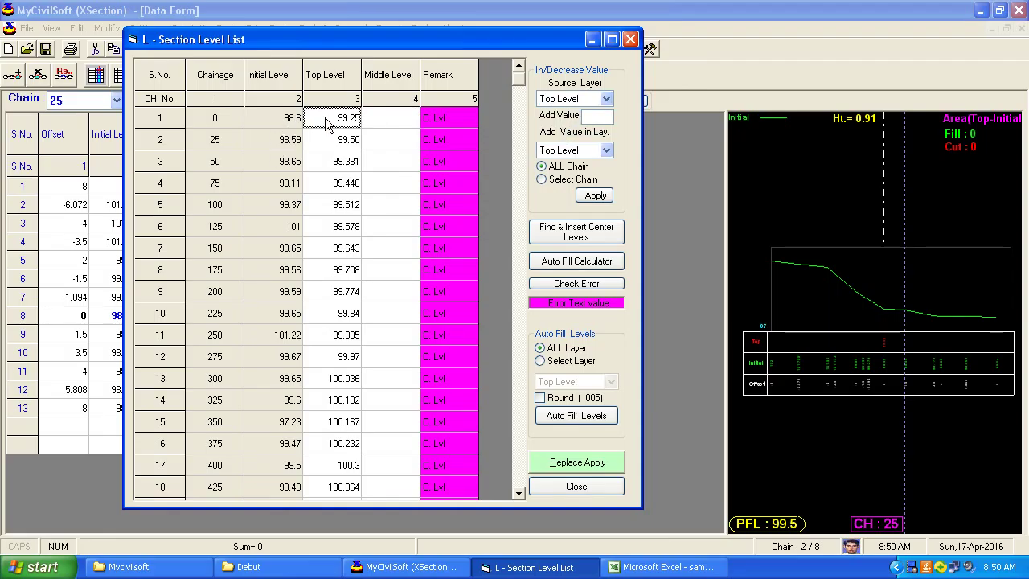
click(595, 117)
text(.5)
click(586, 151)
click(565, 187)
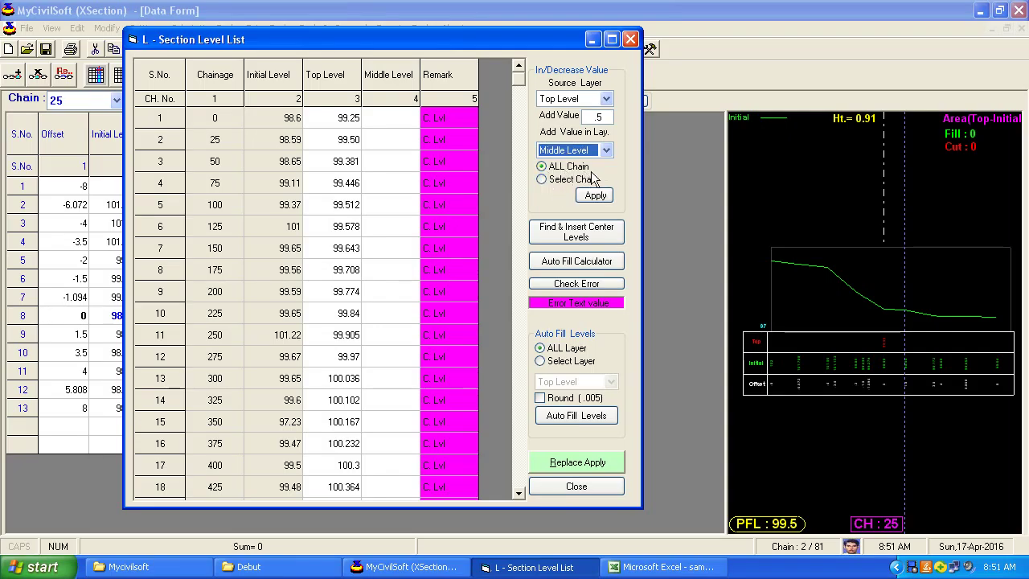
click(595, 197)
Fill Middle Level with Top Level plus 0.5, first for rows 1–10, then for all chainages
click(542, 179)
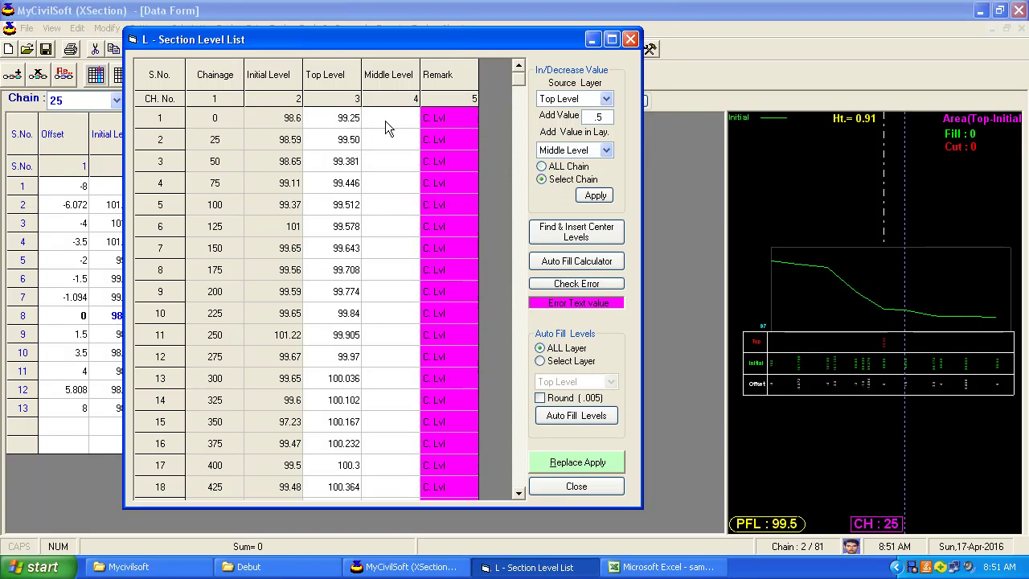
drag(385, 117, 386, 313)
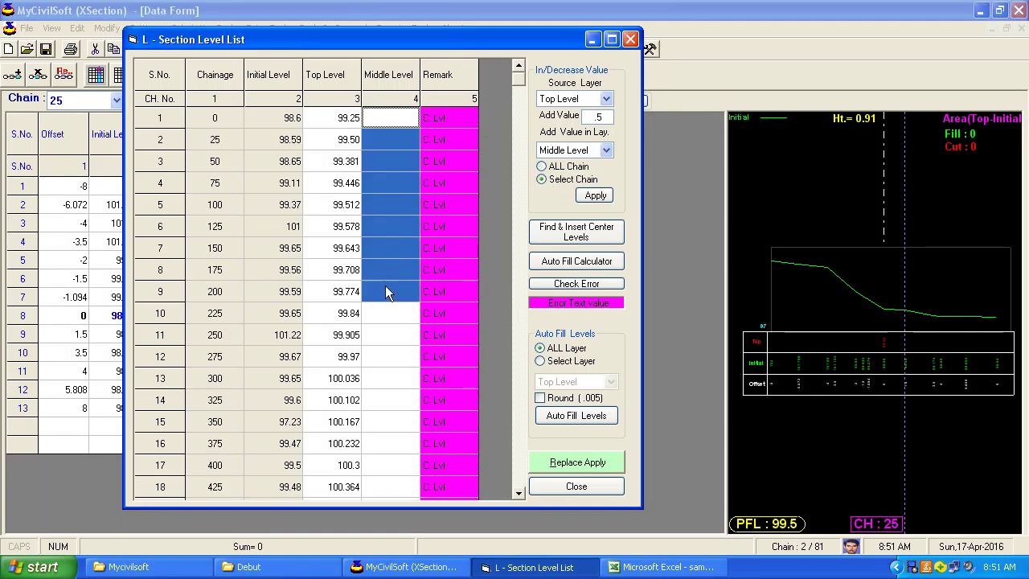
click(595, 198)
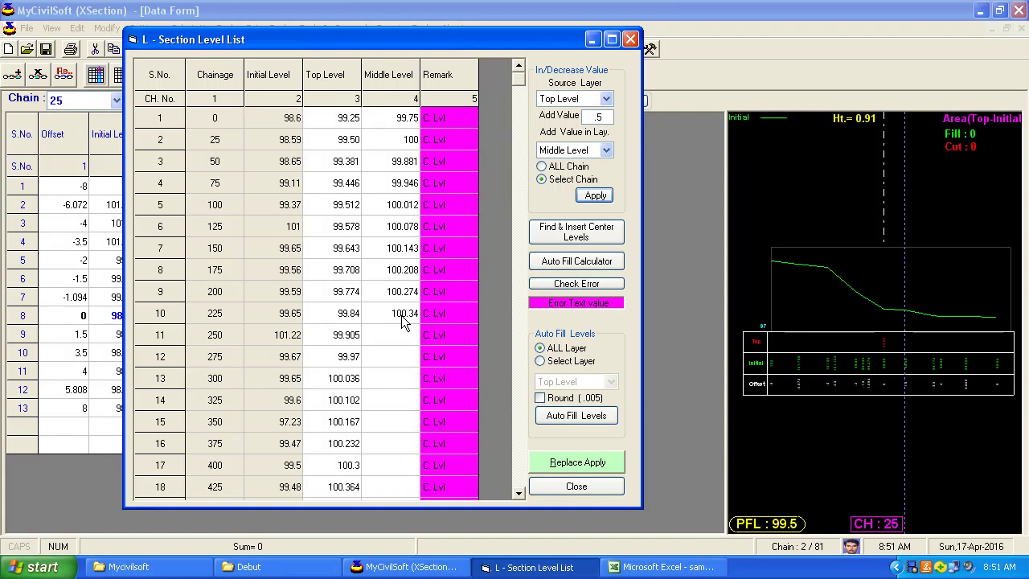
click(541, 166)
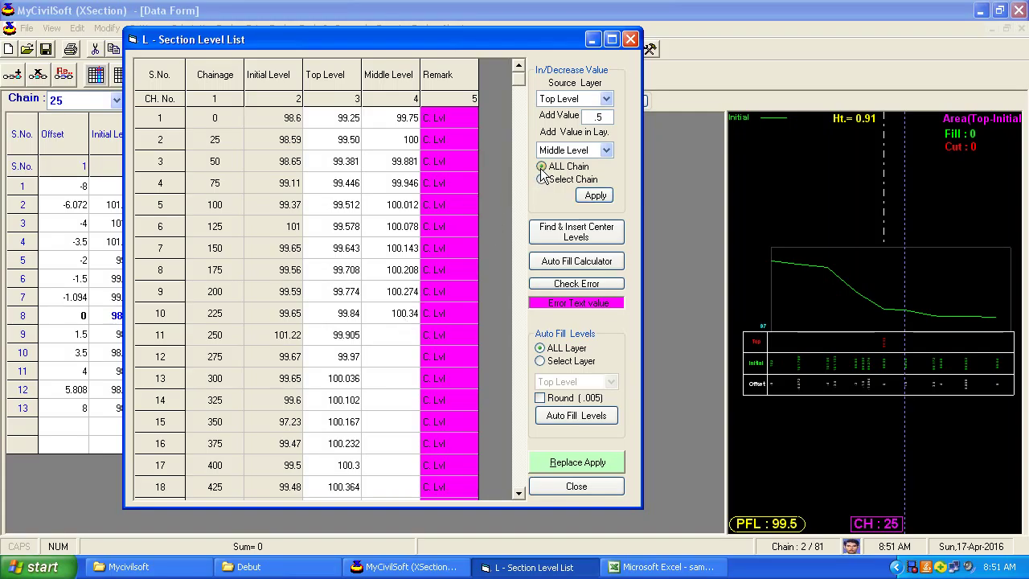
click(595, 197)
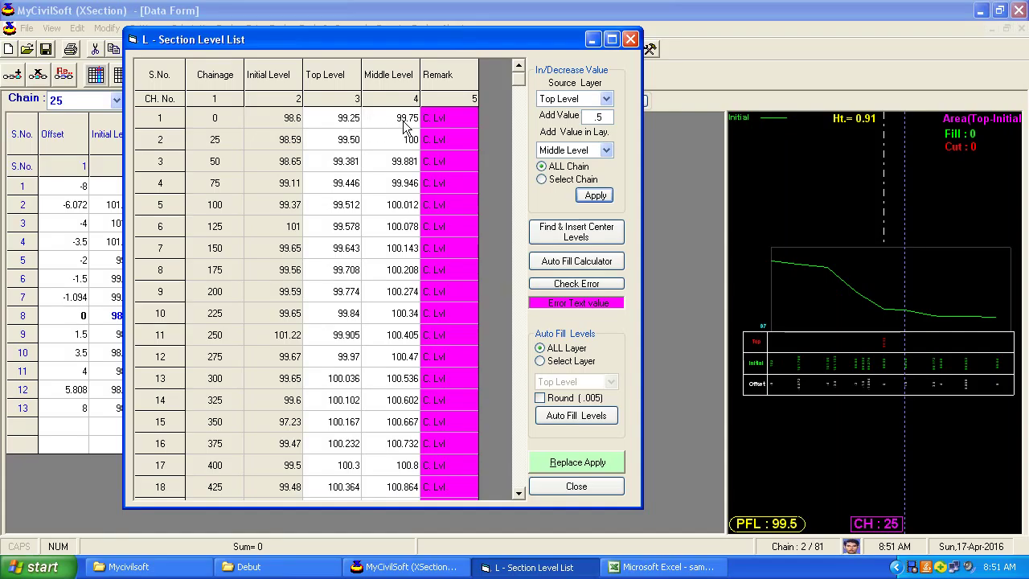
Clear the Middle Level column and refill it with Top Level minus 0.1 (-.1)
click(335, 125)
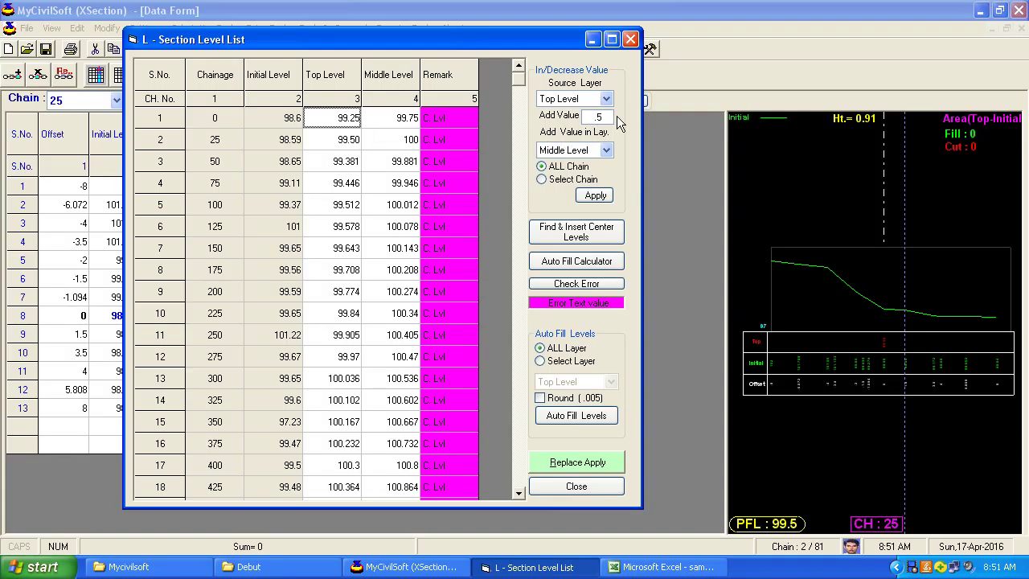
click(402, 118)
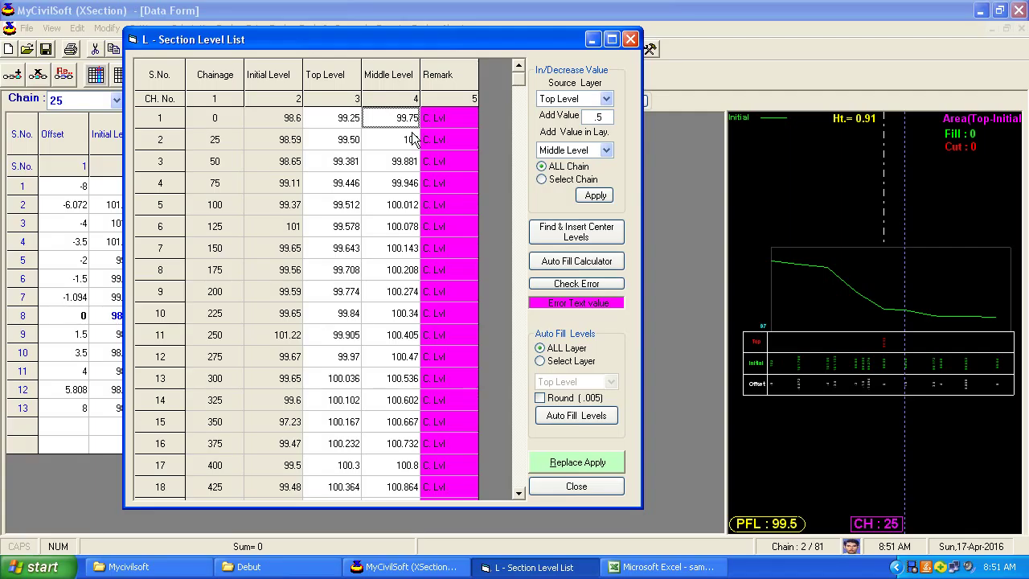
click(394, 72)
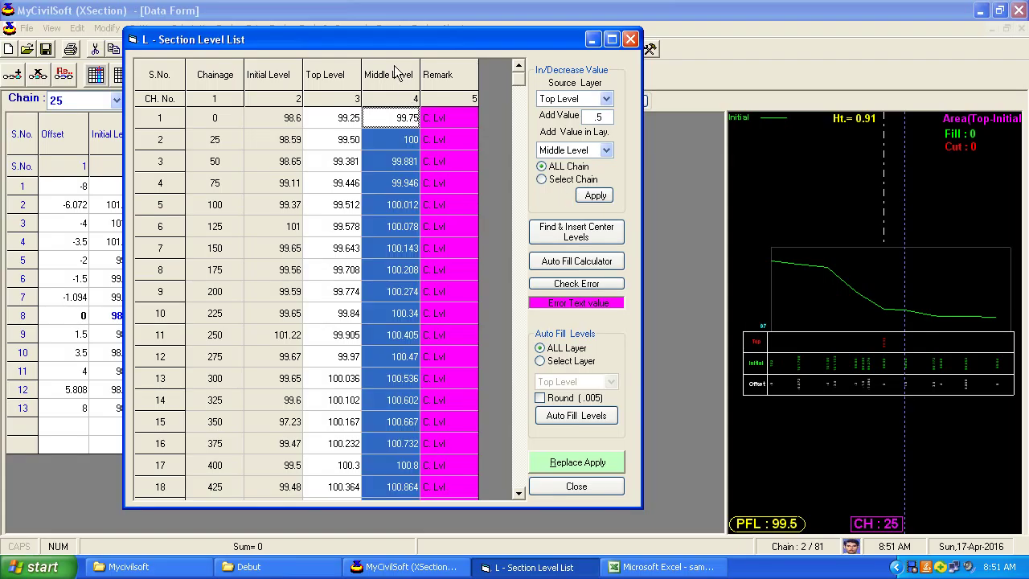
key(Delete)
drag(614, 121, 536, 114)
text(-.1)
click(591, 197)
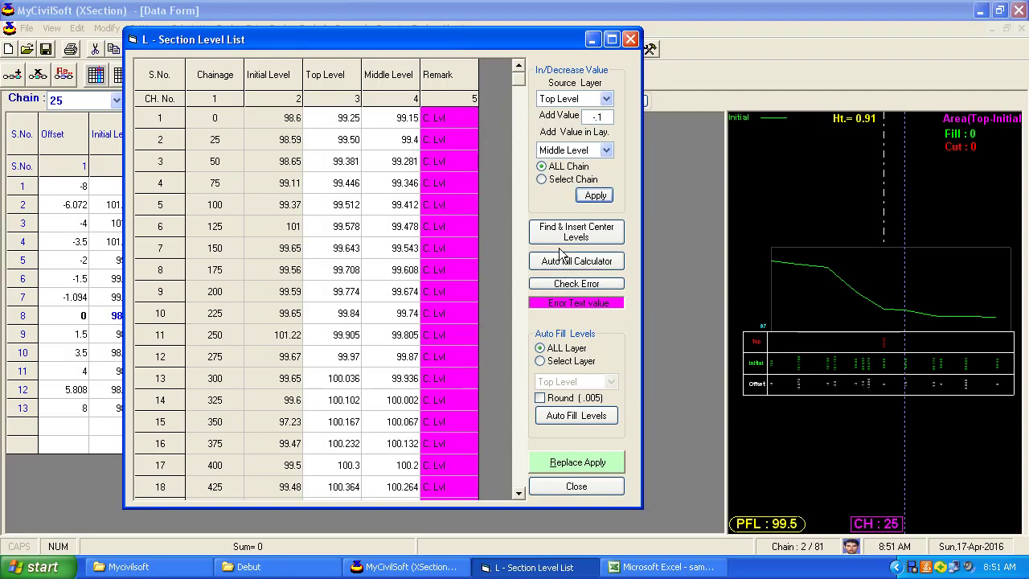
Open the Find & Insert Center Levels window, reposition it, then close it
click(598, 234)
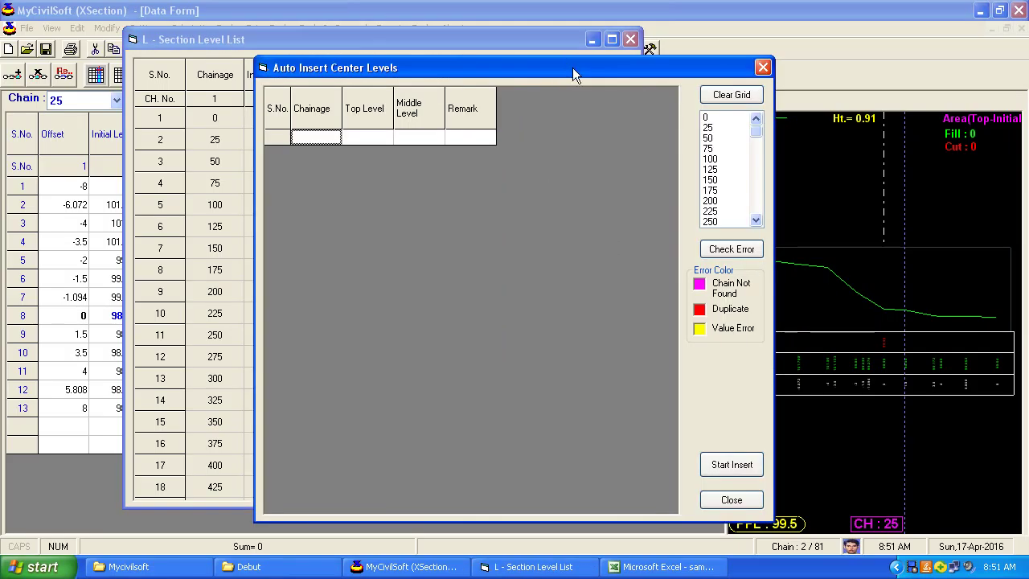
drag(572, 68, 565, 25)
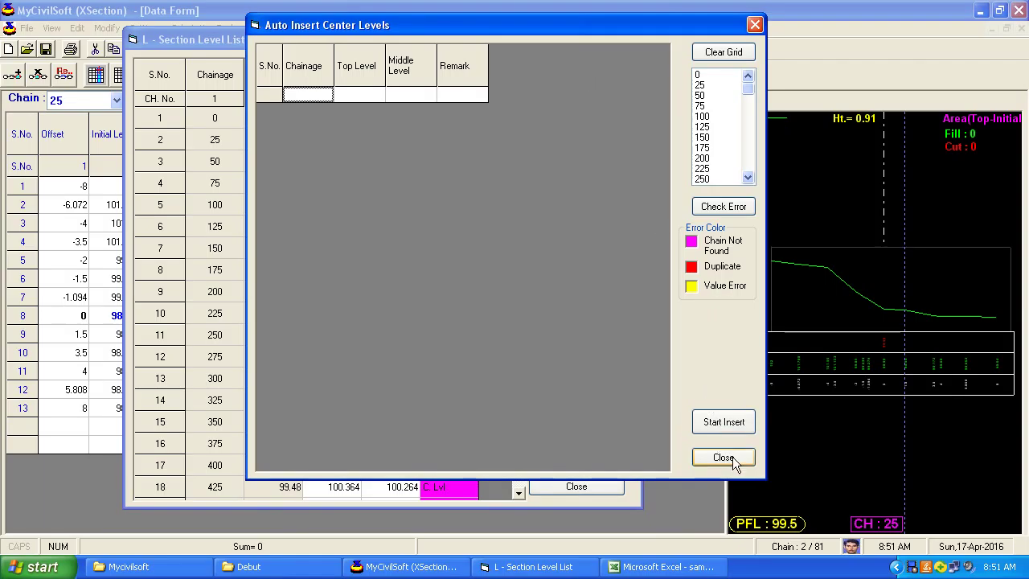
mouse_move(392, 22)
mouse_down()
mouse_move(597, 151)
mouse_move(552, 64)
mouse_up()
click(889, 61)
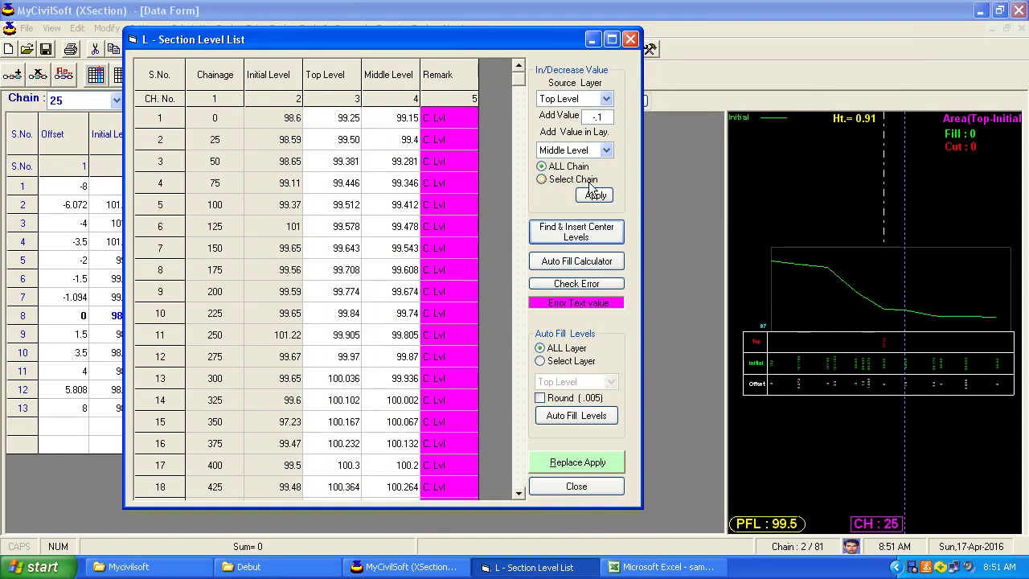
Check the row 81 levels at chainage 2000, then switch to sample.xls in Excel
drag(524, 447, 518, 489)
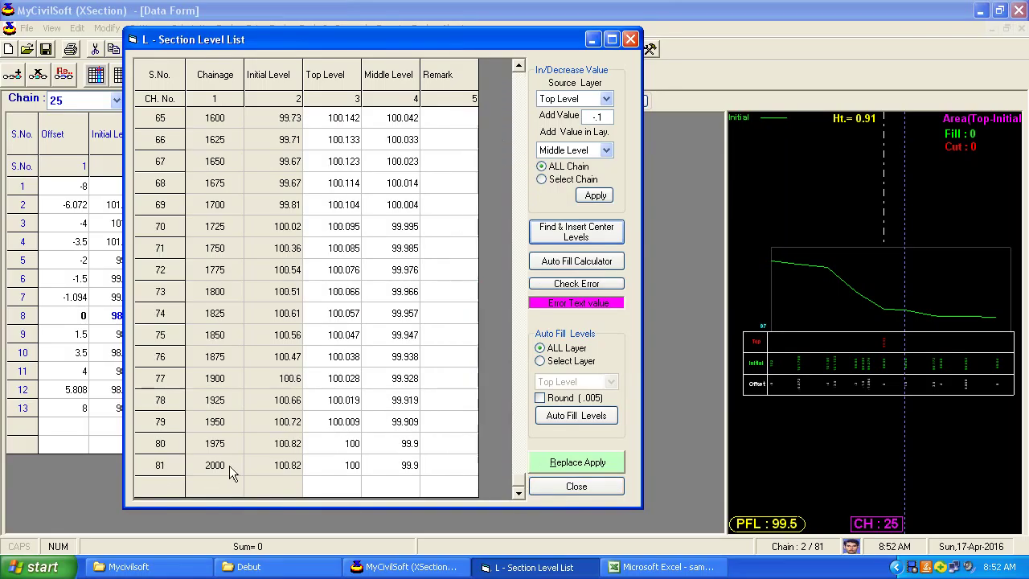
drag(210, 469, 384, 472)
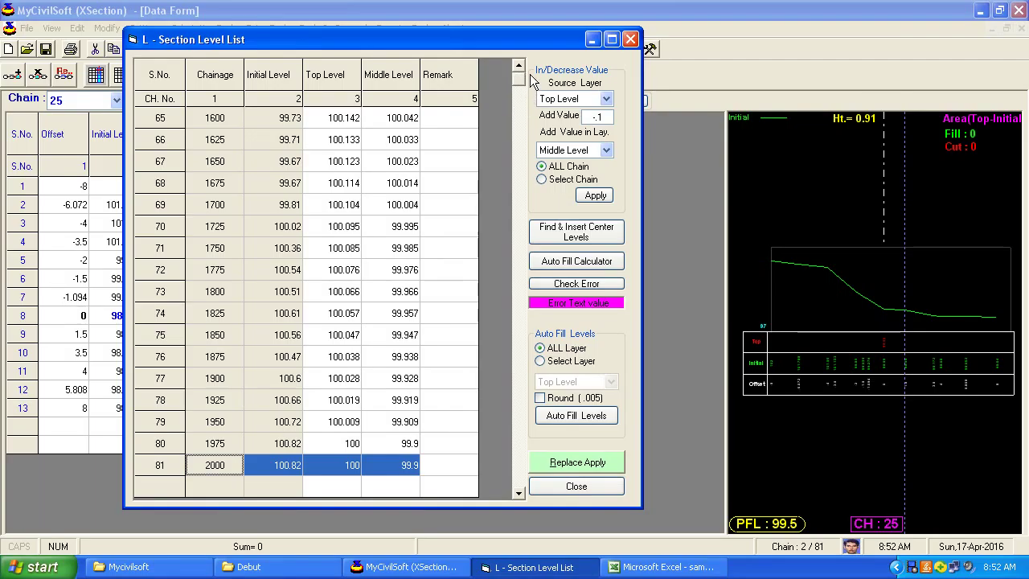
drag(530, 74, 529, 74)
click(405, 119)
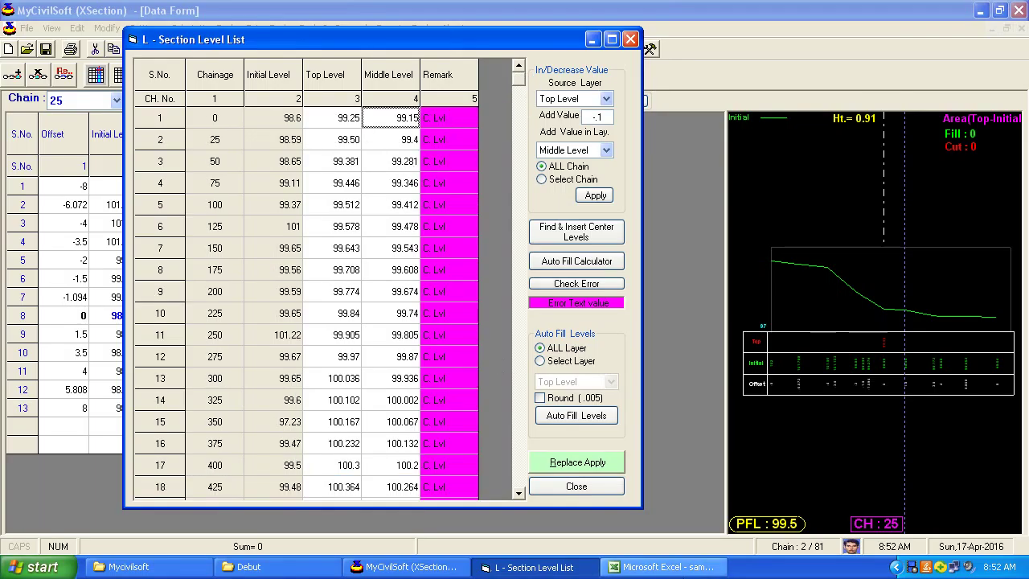
click(645, 568)
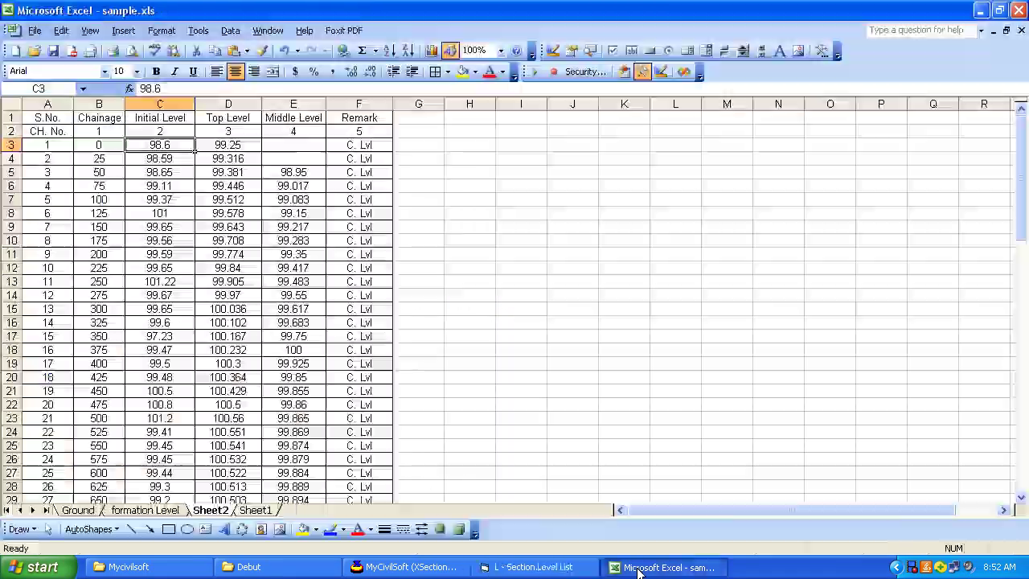
Open the Formation Level sheet and scroll through its rows
click(158, 511)
scroll(171, 277, down, 1)
scroll(166, 268, down, 9)
scroll(169, 267, down, 8)
scroll(170, 271, down, 9)
scroll(159, 289, down, 1)
scroll(149, 311, up, 3)
scroll(147, 313, up, 5)
scroll(381, 361, up, 4)
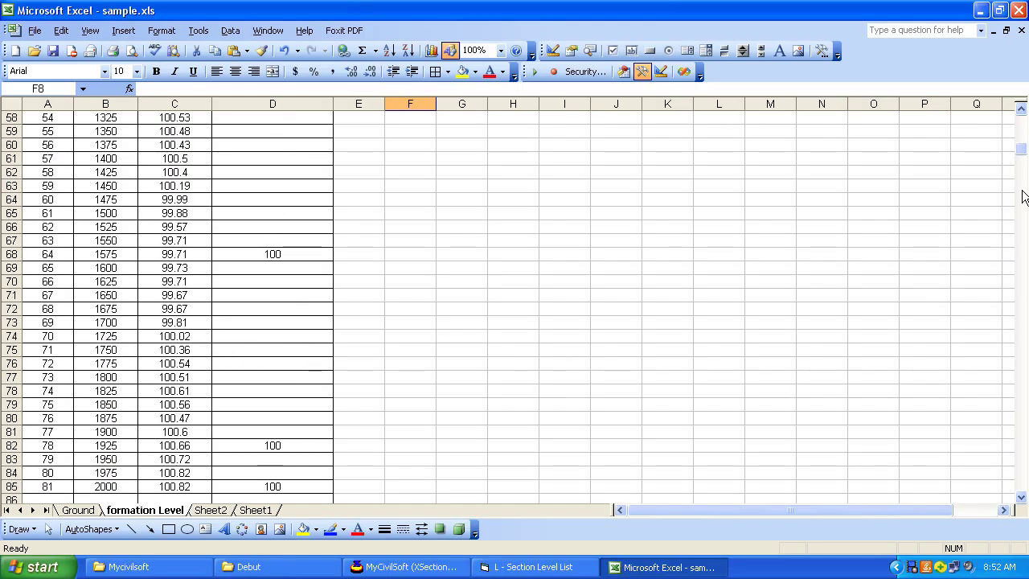
drag(1022, 165, 1024, 119)
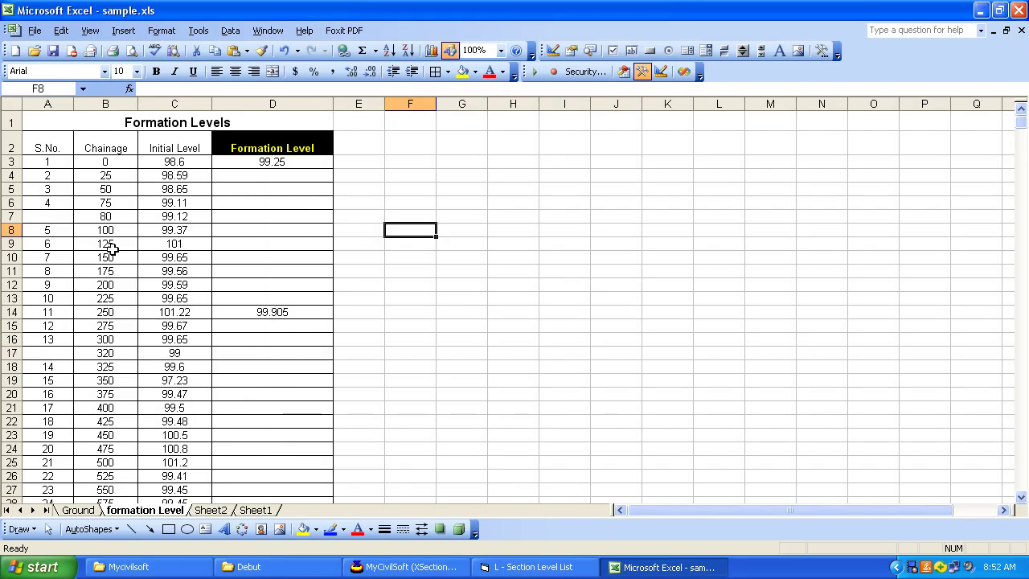
Select chainage 80 with its initial level (B7:C7) and compare with the L-Section list's levels
click(99, 218)
drag(99, 218, 170, 214)
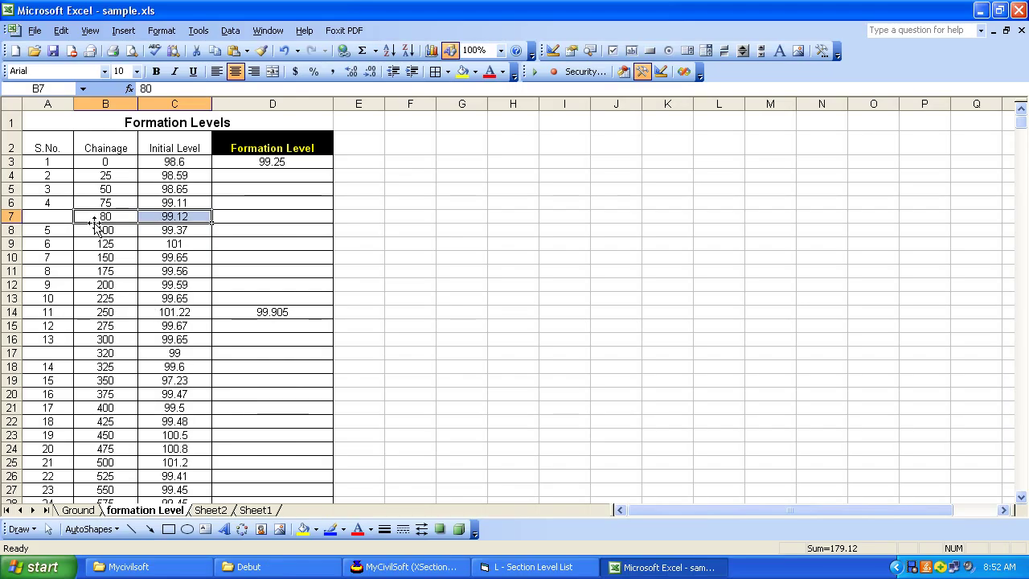
click(531, 572)
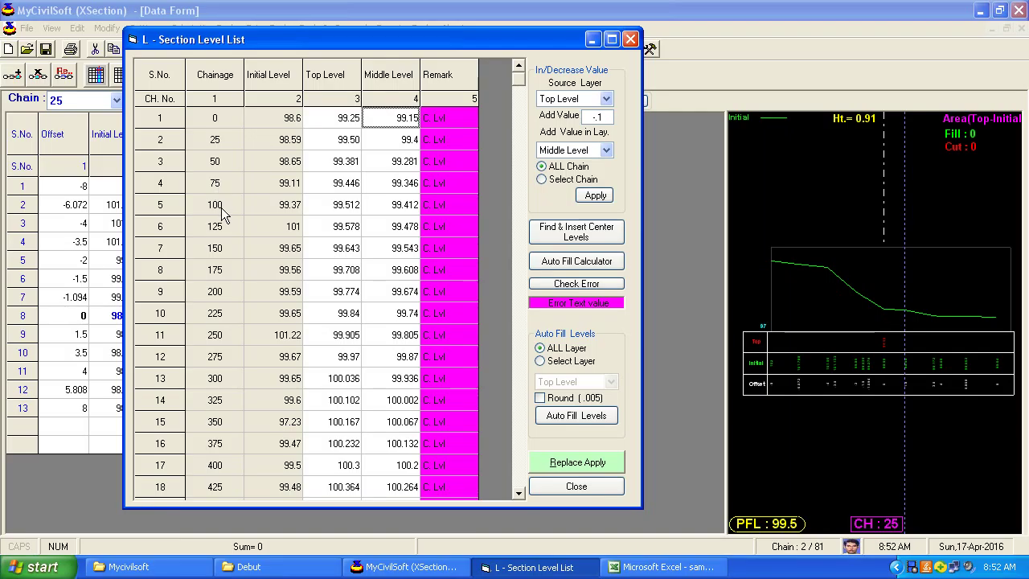
key(alt+Tab)
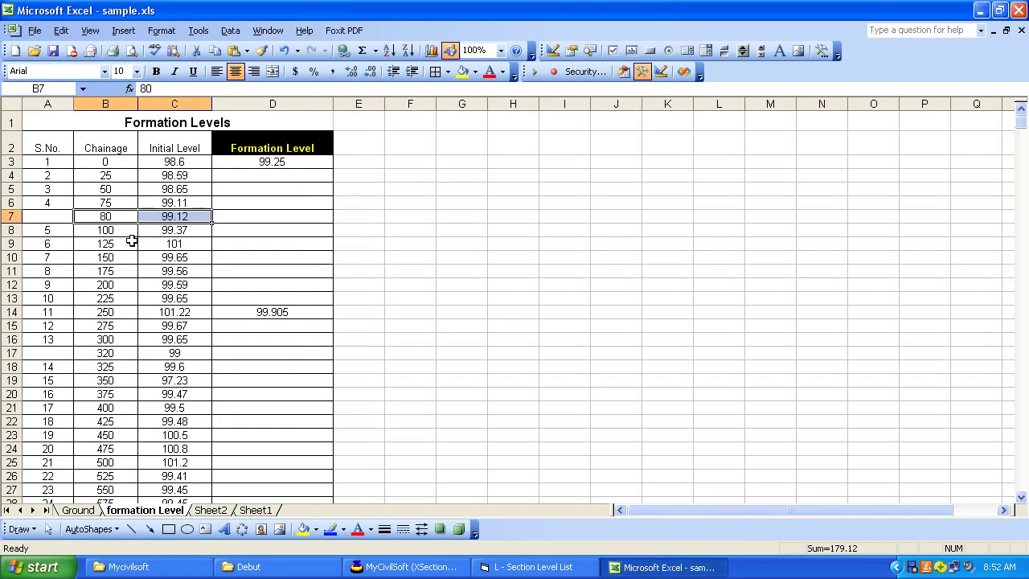
drag(115, 216, 183, 219)
click(534, 567)
mouse_move(336, 119)
mouse_down()
mouse_move(414, 184)
mouse_move(416, 69)
mouse_move(430, 119)
mouse_up()
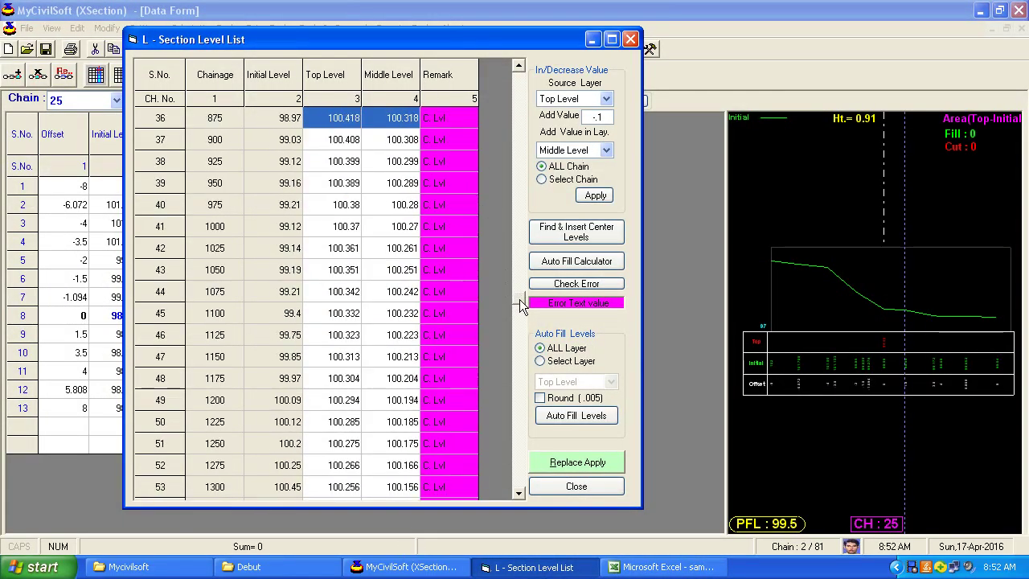
Copy the Formation Level values D3:D85 from the Excel sheet
click(401, 121)
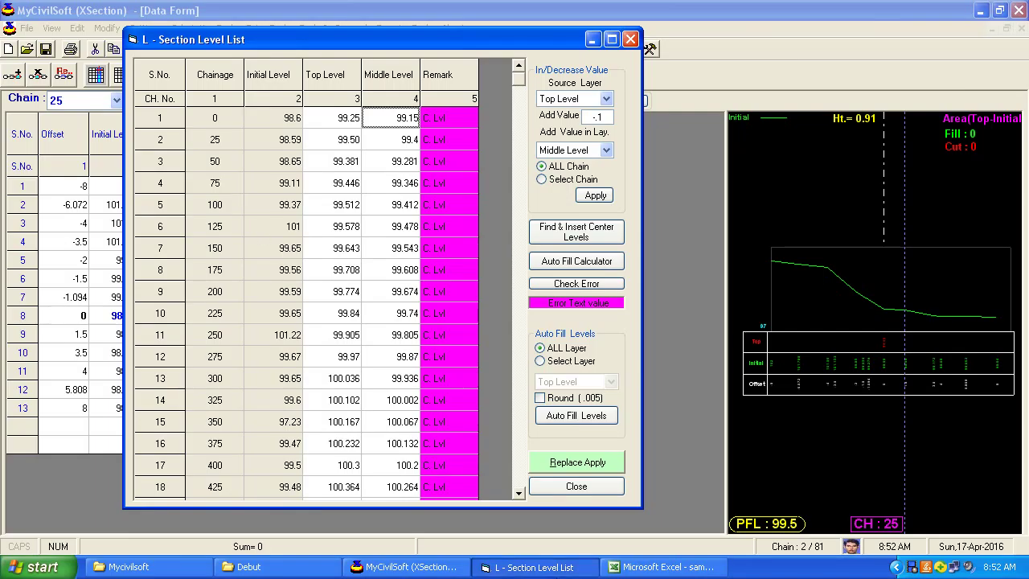
click(651, 567)
click(174, 164)
mouse_move(272, 162)
mouse_down()
mouse_move(301, 574)
mouse_move(327, 48)
mouse_up()
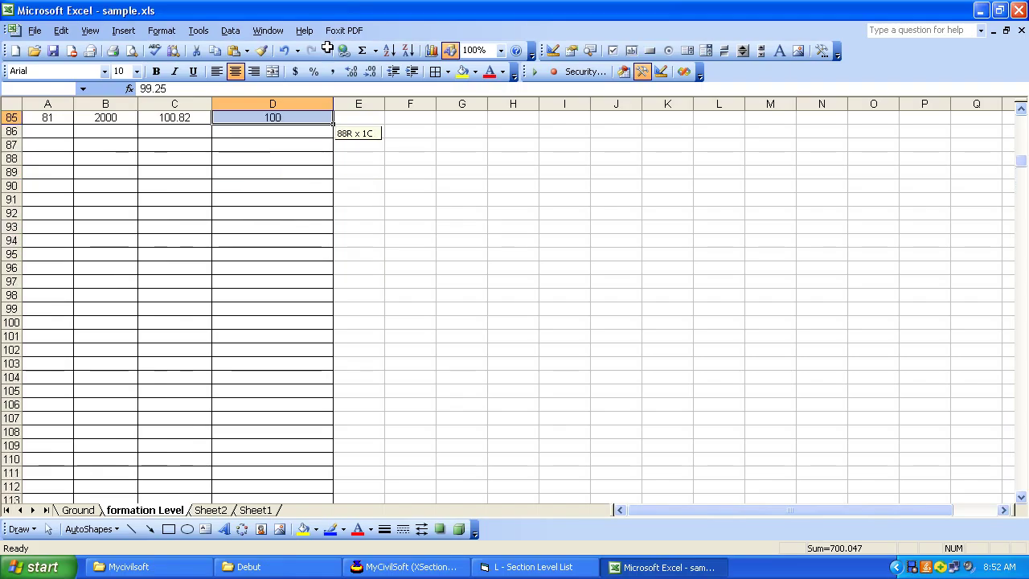
drag(327, 48, 294, 459)
right_click(295, 459)
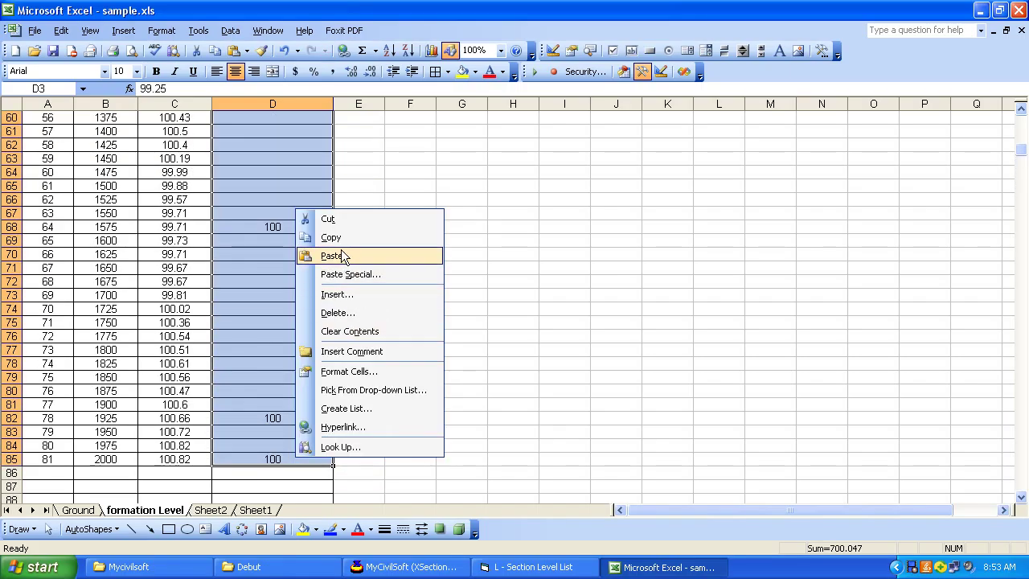
click(333, 238)
Paste them into Middle Level, dismiss the too-many-rows Copy Error, and open Find & Insert Center Levels
click(533, 567)
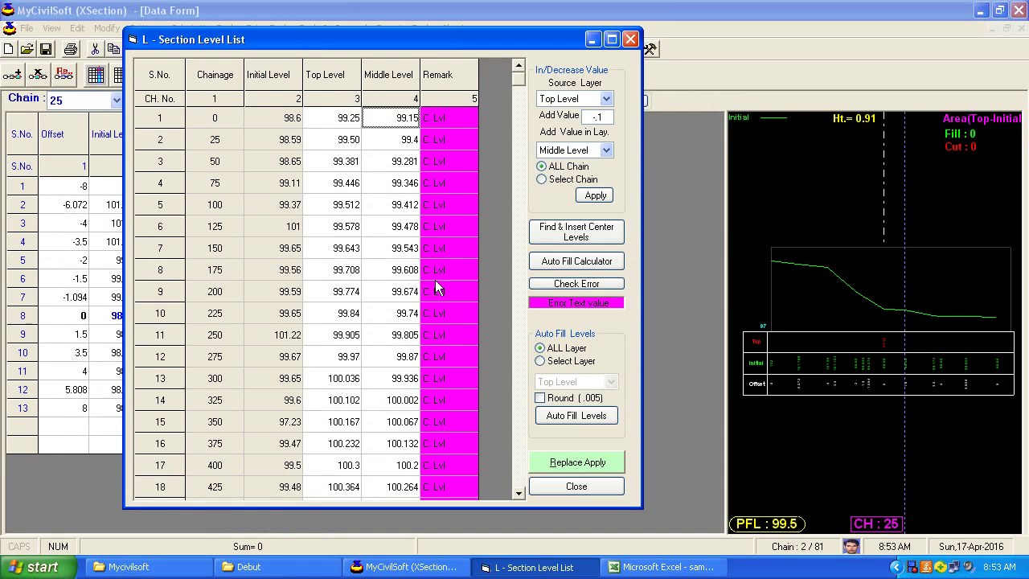
right_click(391, 118)
click(428, 166)
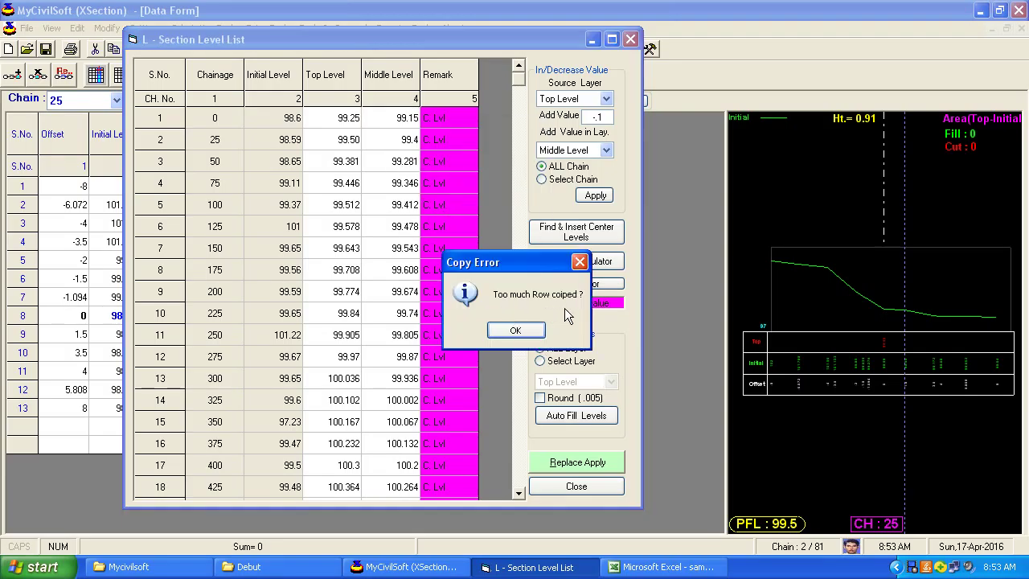
drag(297, 186, 366, 208)
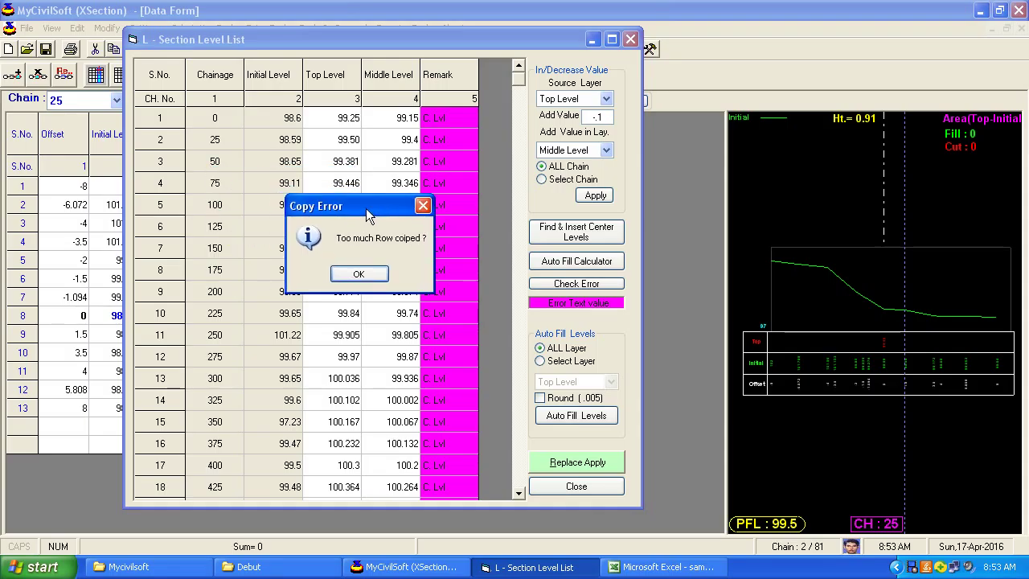
click(368, 278)
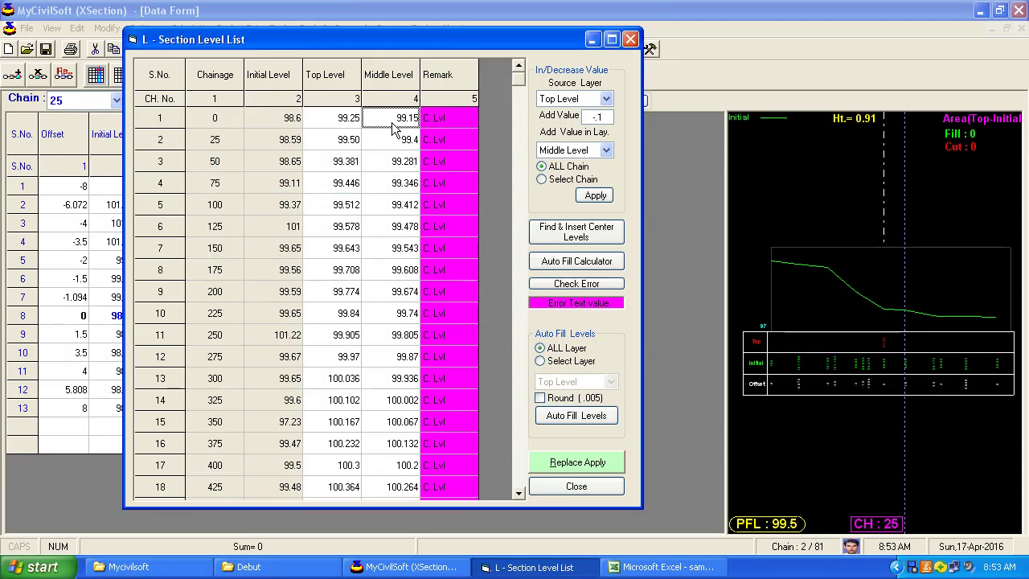
click(567, 233)
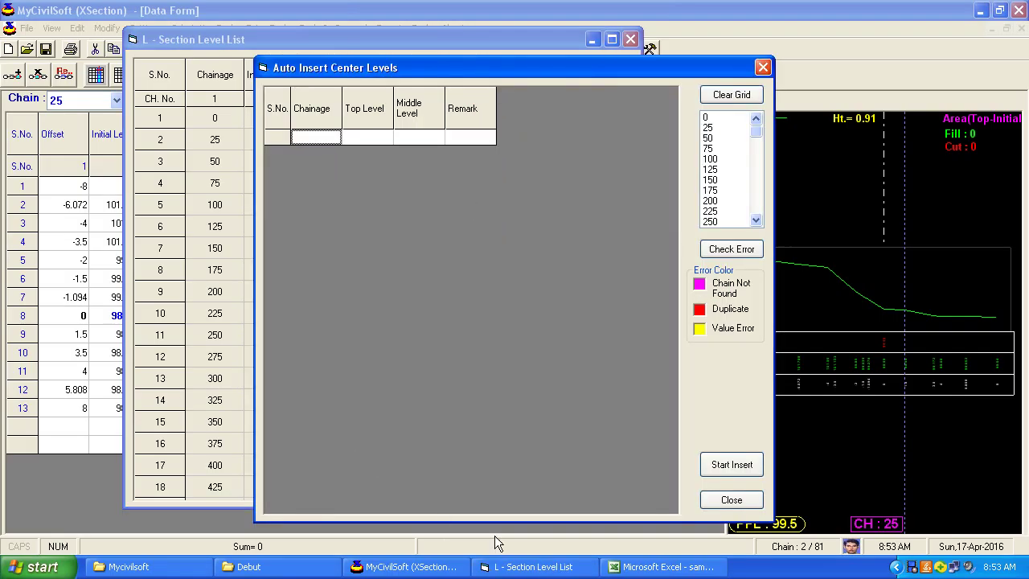
Copy the column B chainages from Excel into the insert grid's Chainage column
click(667, 566)
mouse_move(108, 160)
mouse_down()
mouse_move(147, 573)
mouse_move(113, 71)
mouse_move(97, 365)
mouse_up()
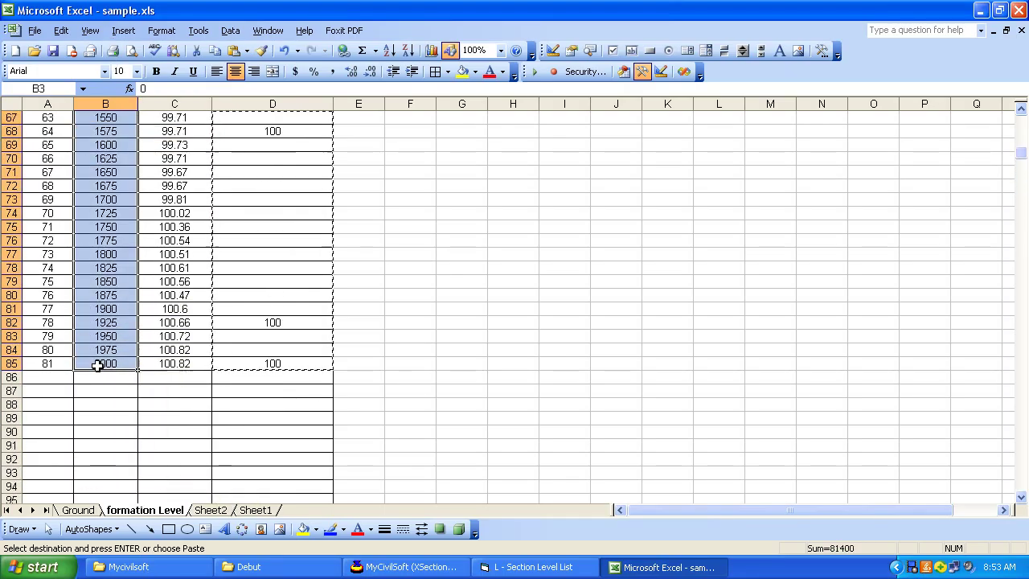
right_click(98, 365)
click(117, 144)
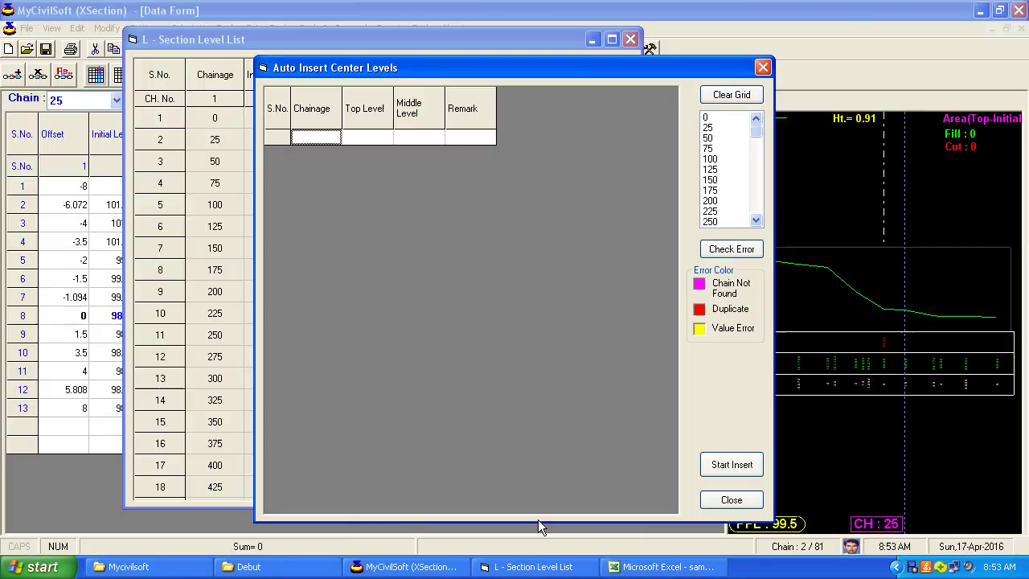
click(562, 567)
right_click(321, 140)
click(344, 177)
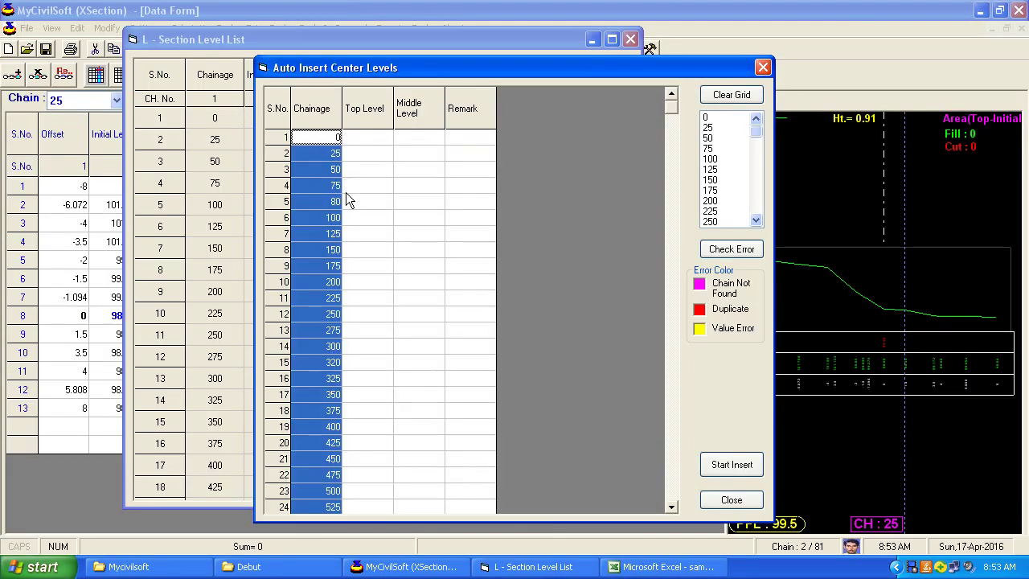
Copy the column D formation levels into the insert grid's Middle Level column
click(416, 143)
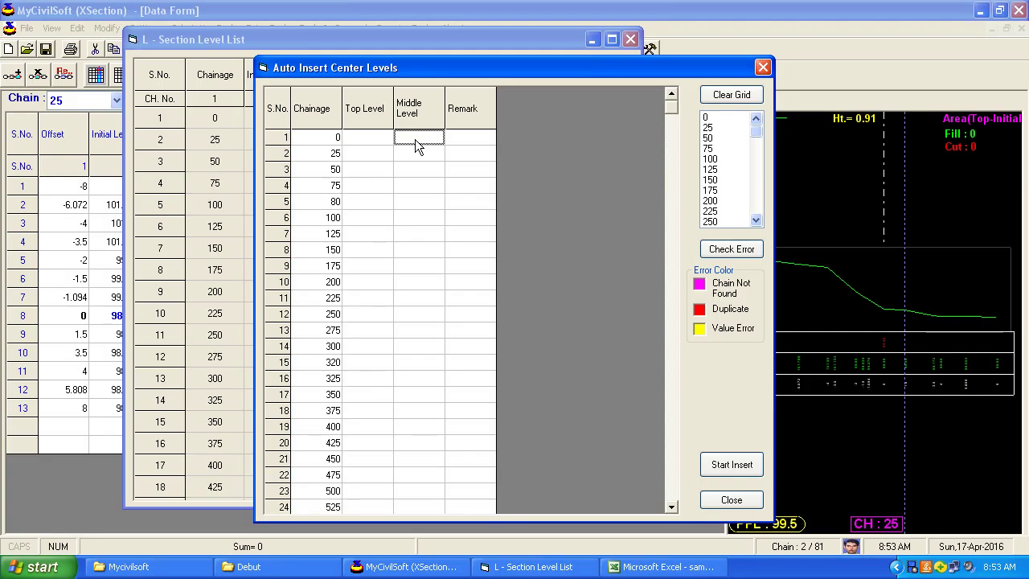
click(663, 567)
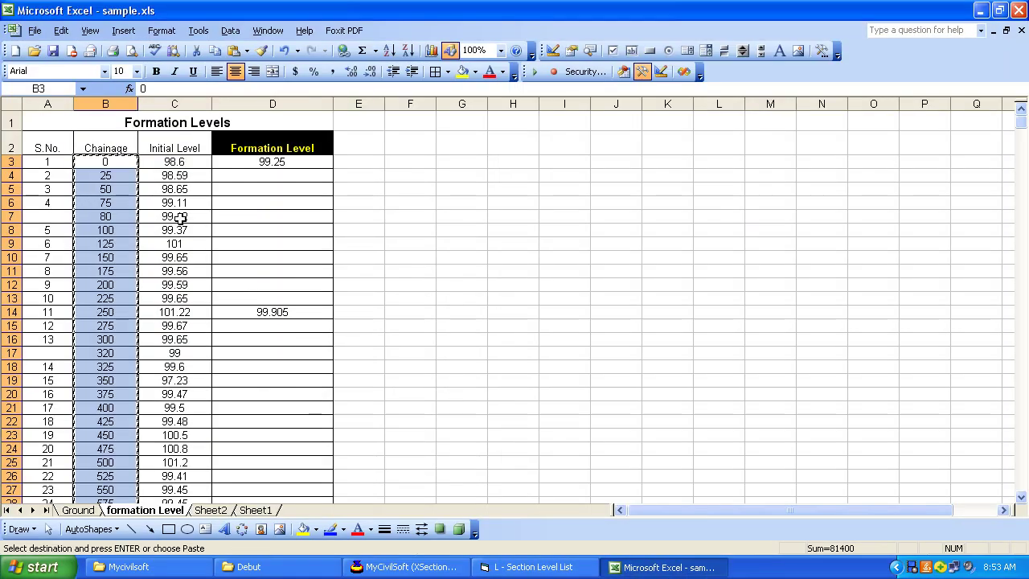
mouse_move(291, 175)
mouse_down()
mouse_move(294, 215)
mouse_move(257, 40)
mouse_move(275, 471)
mouse_up()
right_click(273, 474)
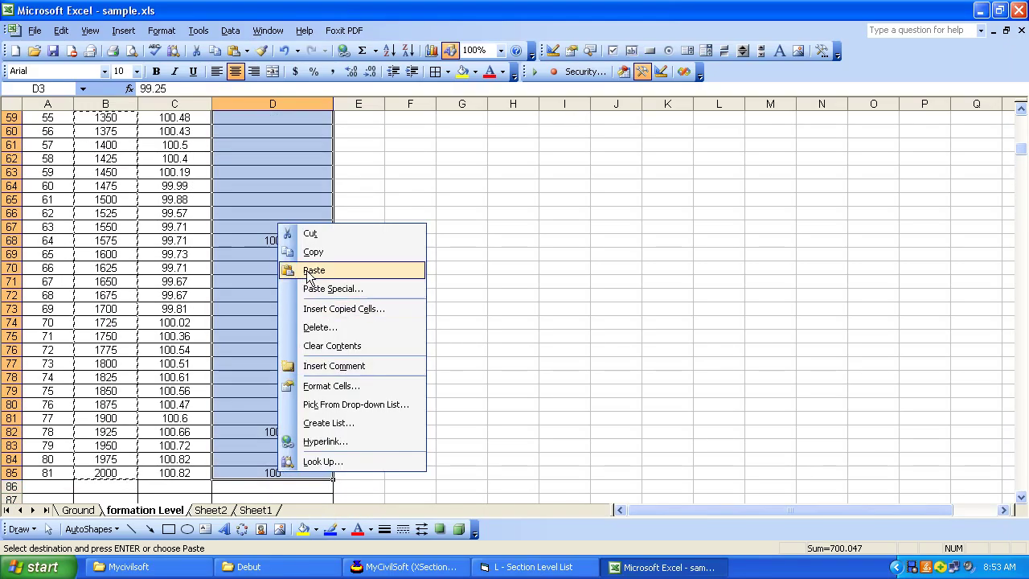
click(283, 252)
click(527, 567)
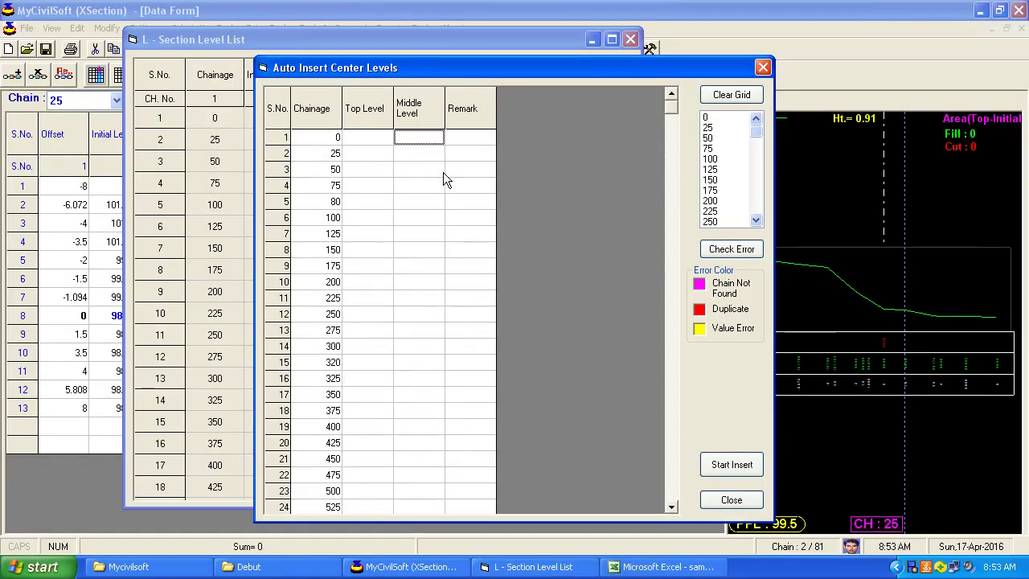
right_click(421, 135)
click(444, 173)
Run Check Error, which flags chainages 80 and 320 as not found, then Start Insert
click(736, 252)
click(328, 203)
scroll(345, 312, down, 2)
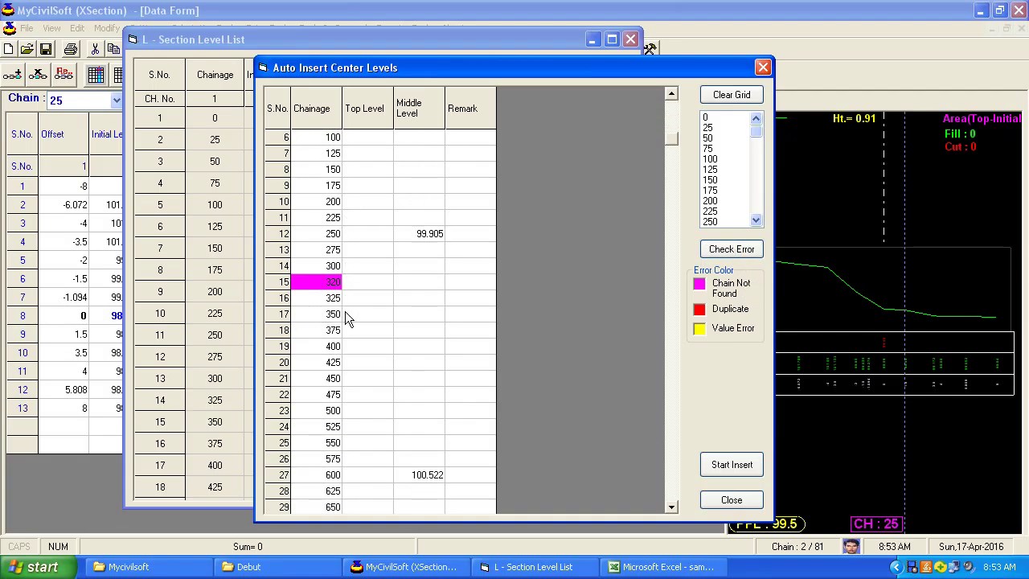
scroll(397, 333, down, 2)
scroll(397, 341, down, 2)
scroll(397, 341, down, 4)
scroll(397, 340, down, 3)
drag(671, 340, 671, 104)
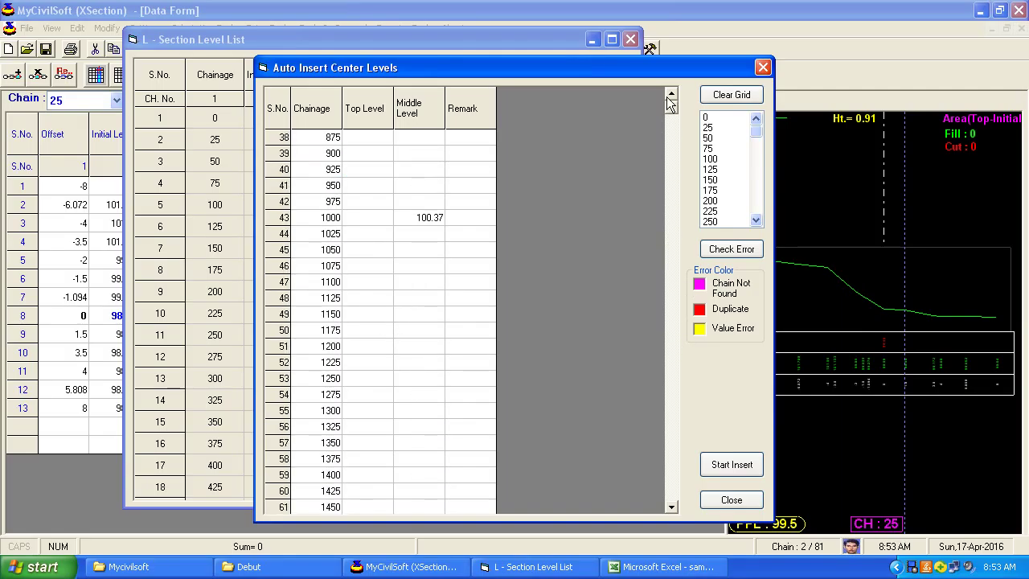
scroll(408, 284, down, 1)
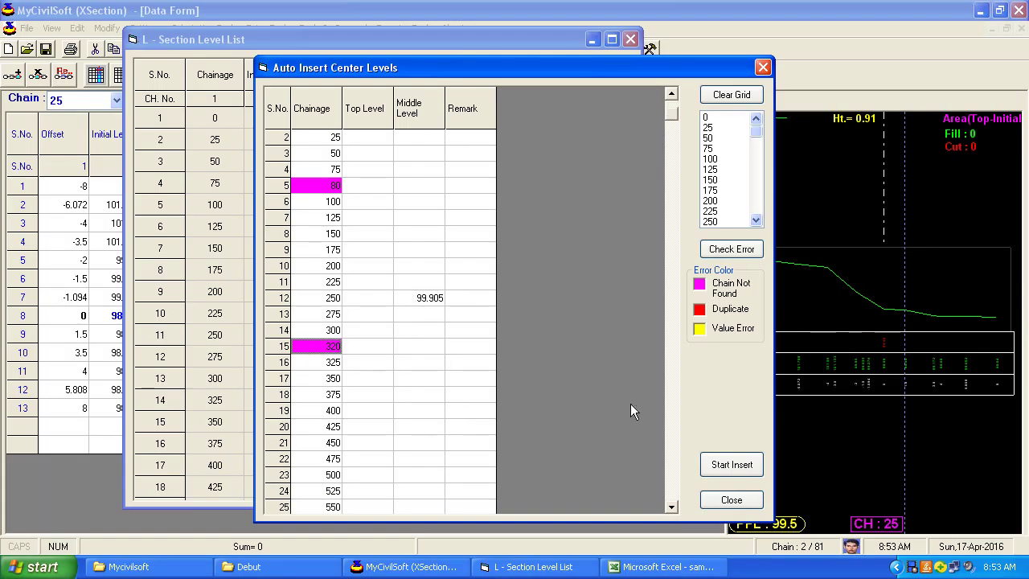
click(743, 472)
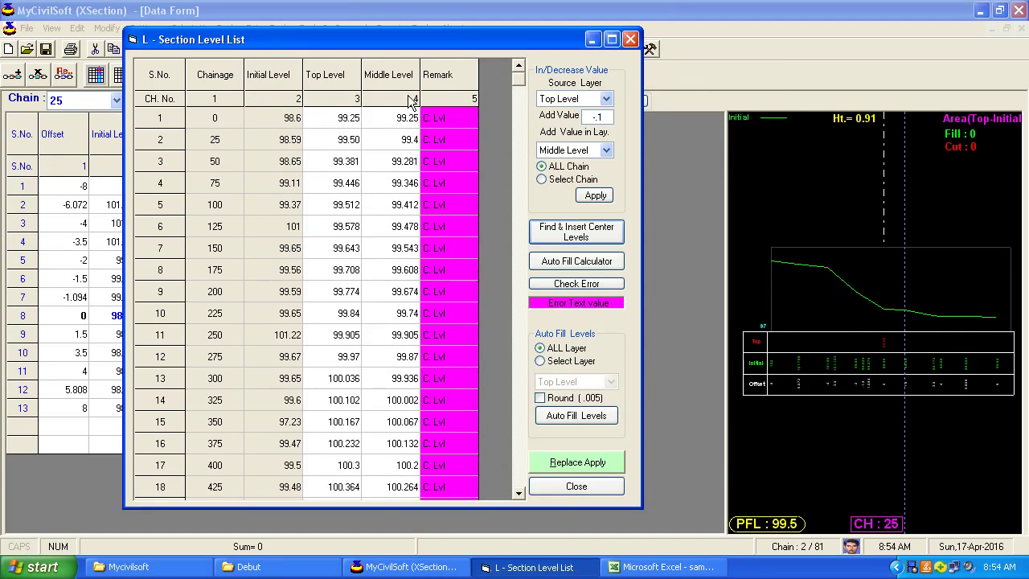
Delete all Middle Level values and reopen the Auto Insert Center Levels window
scroll(399, 233, down, 2)
scroll(399, 233, up, 2)
click(399, 77)
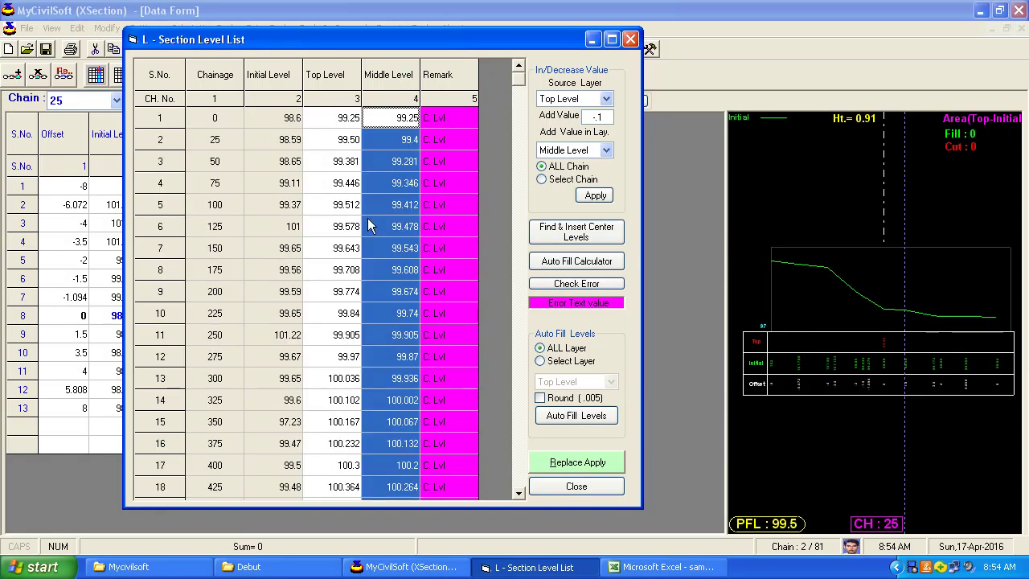
key(Delete)
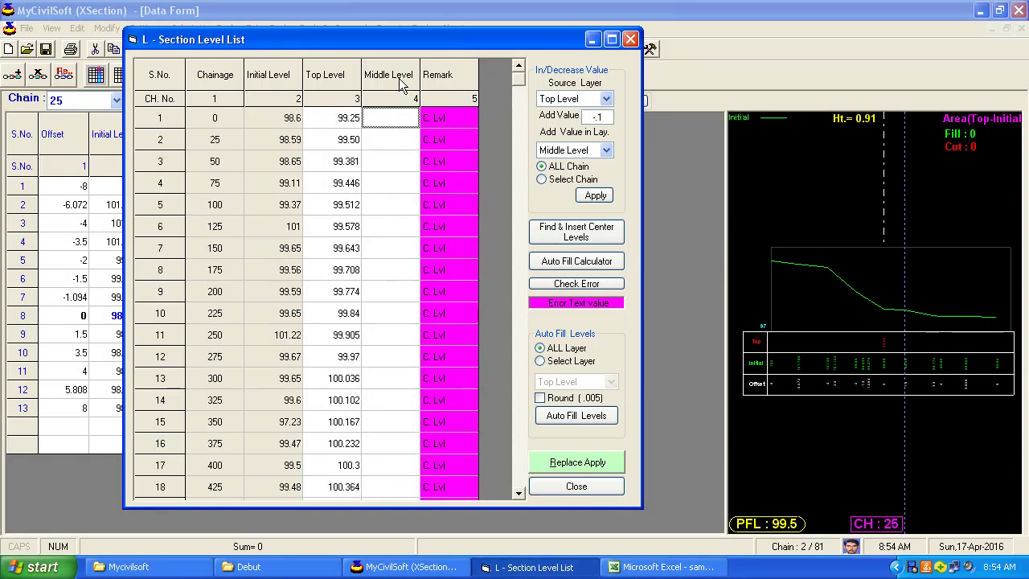
click(576, 232)
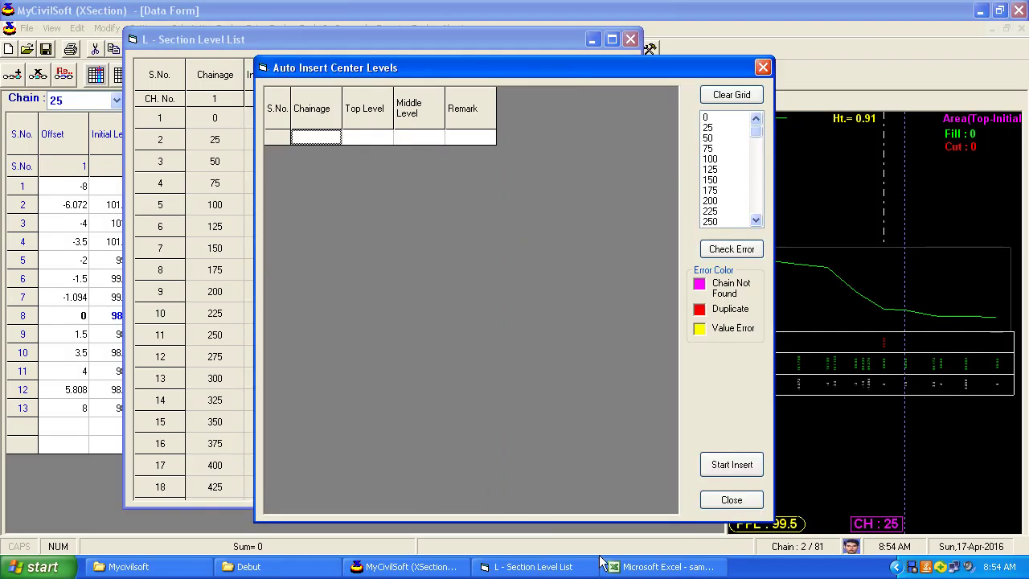
click(663, 566)
Copy the B3:D187 level data from Excel and paste it into the insert grid
click(97, 161)
drag(96, 161, 275, 125)
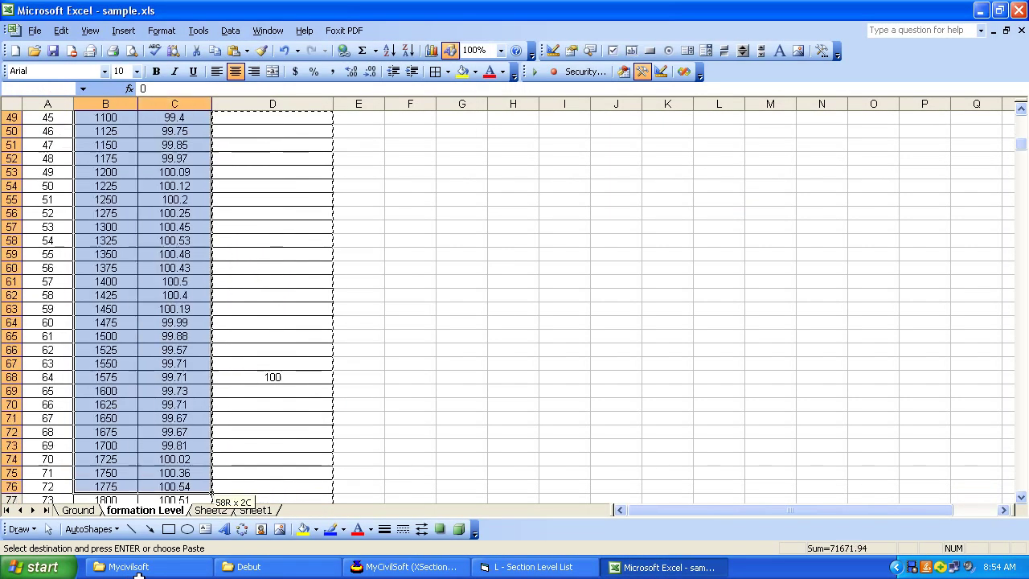
right_click(276, 125)
click(311, 157)
key(alt+Tab)
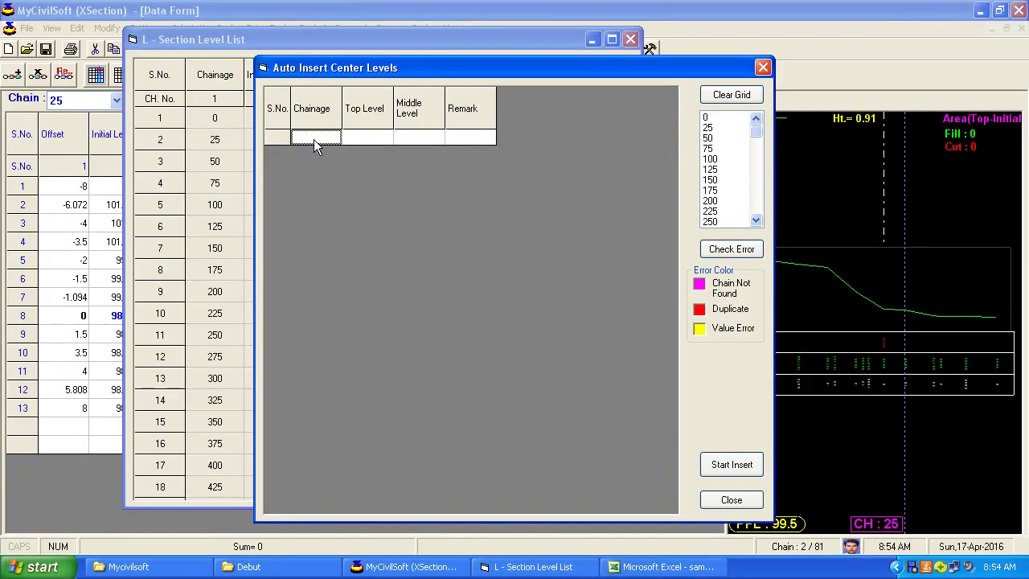
right_click(316, 139)
click(344, 177)
Clear the grid's Top Level column and check chainages against the level list
click(380, 110)
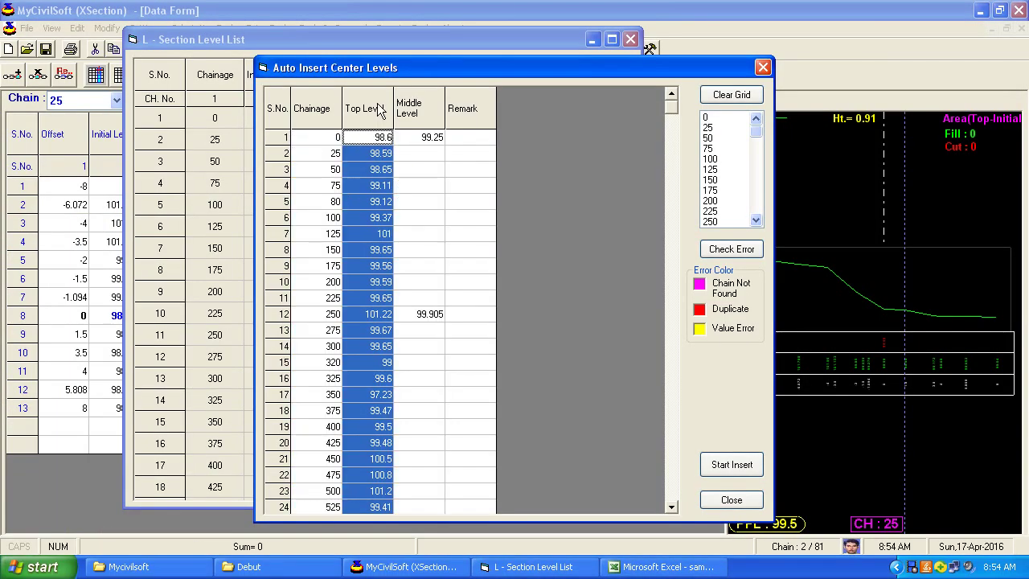
key(Delete)
click(418, 201)
click(740, 249)
click(741, 248)
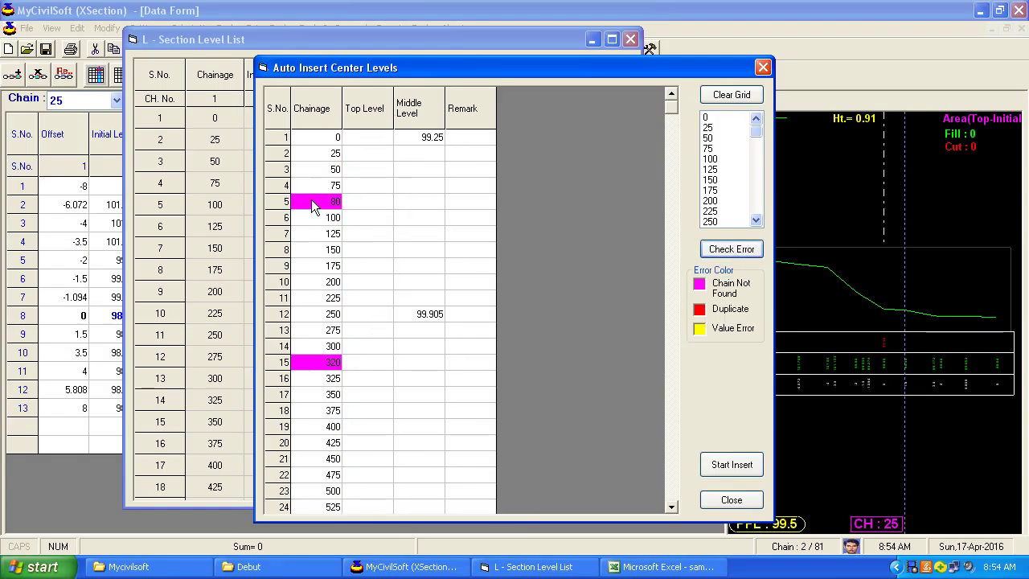
Insert the middle levels and verify 99.905 at chainage 250
click(414, 143)
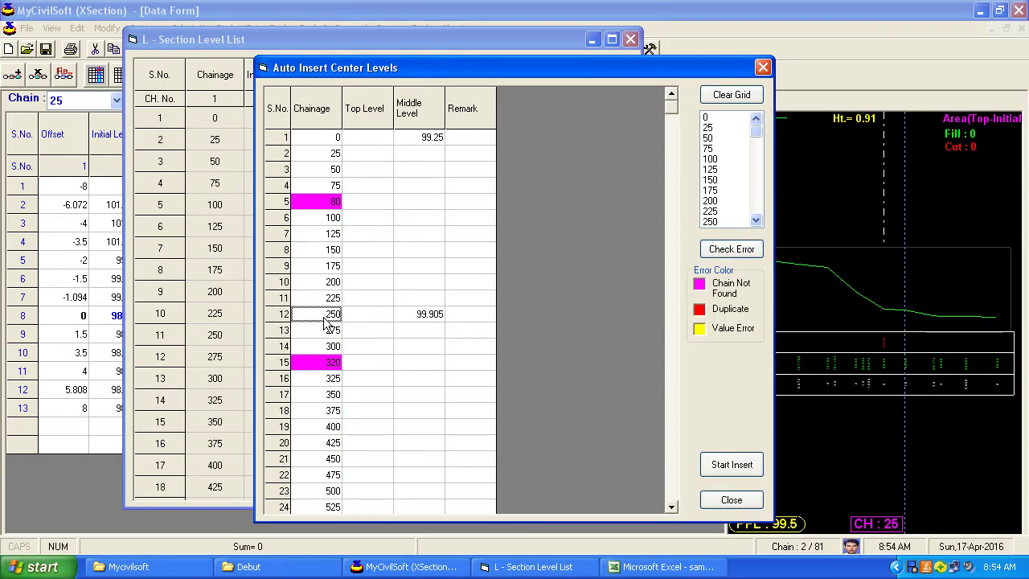
drag(332, 321, 426, 325)
click(733, 466)
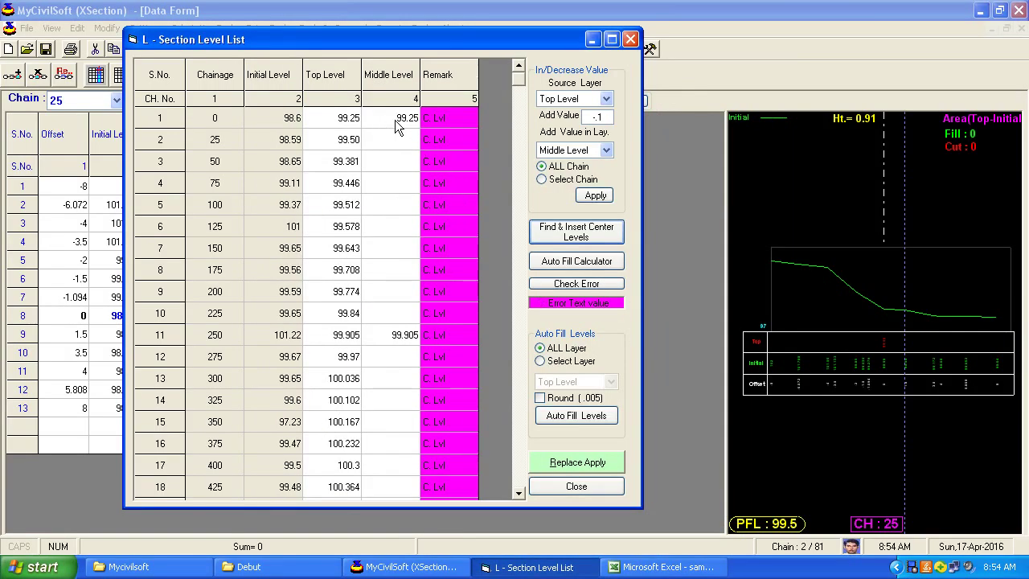
click(229, 333)
click(394, 342)
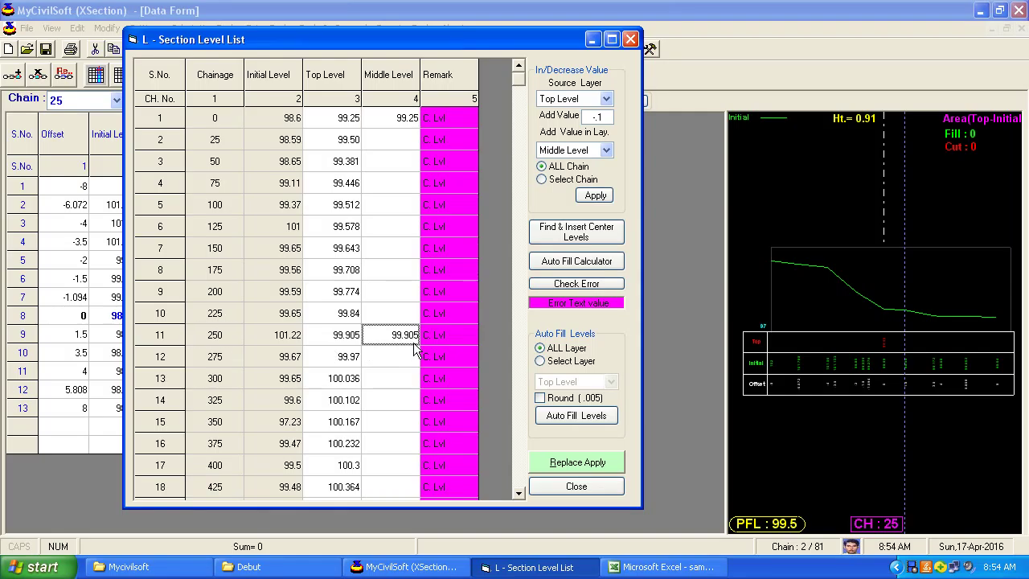
scroll(405, 329, down, 1)
scroll(405, 329, down, 1)
scroll(404, 328, up, 2)
click(591, 264)
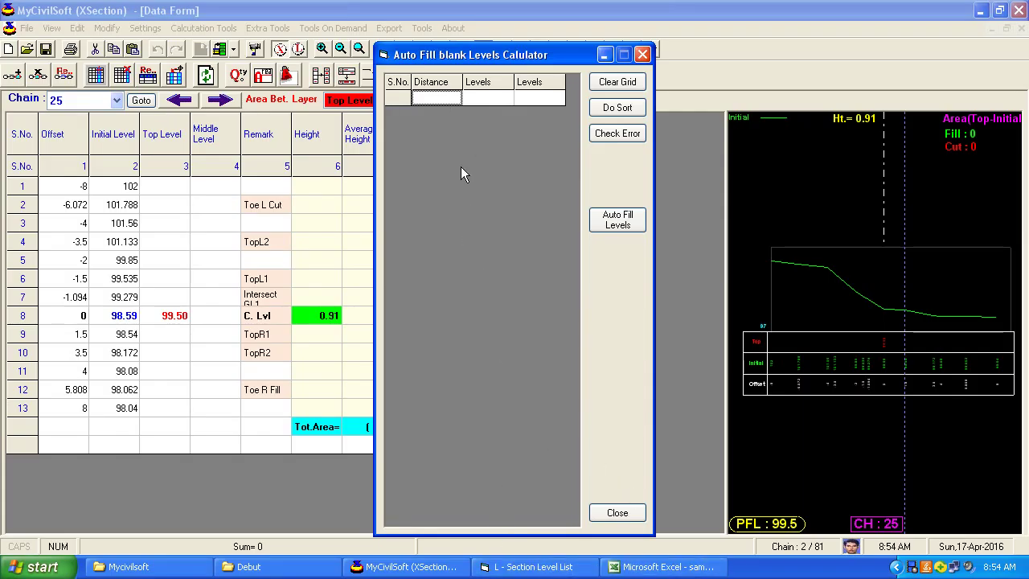
text(0)
key(Return)
text(2)
key(Return)
text(5)
key(Return)
text(100)
key(Return)
key(Up)
key(Up)
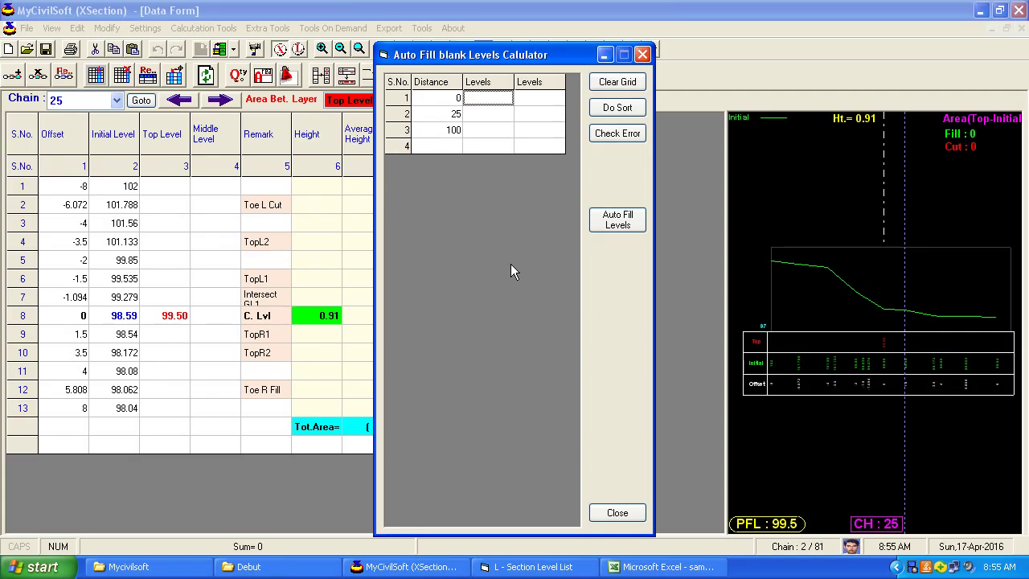
text(100)
key(Return)
key(Down)
text(101)
click(621, 225)
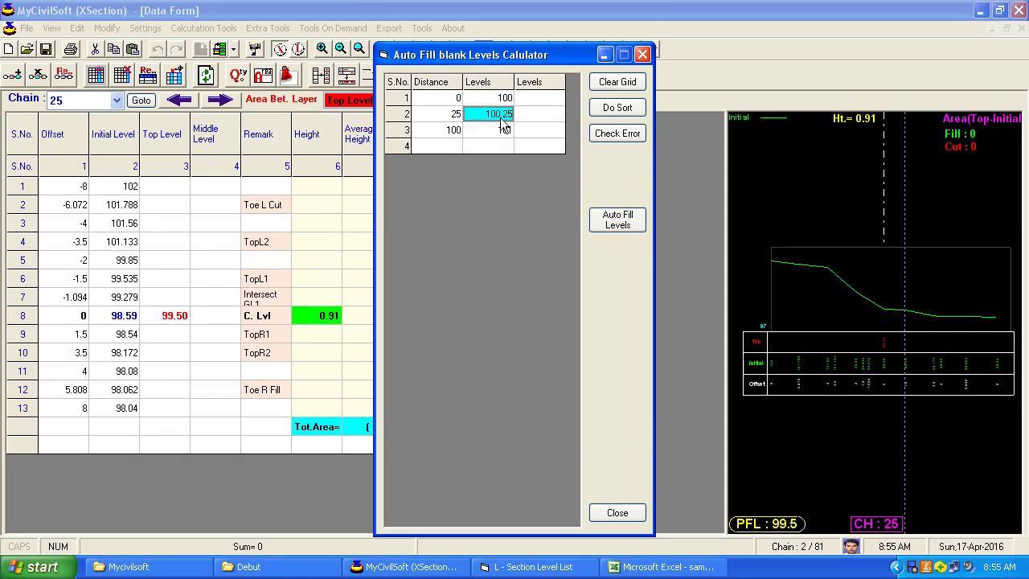
key(Down)
key(Left)
key(Down)
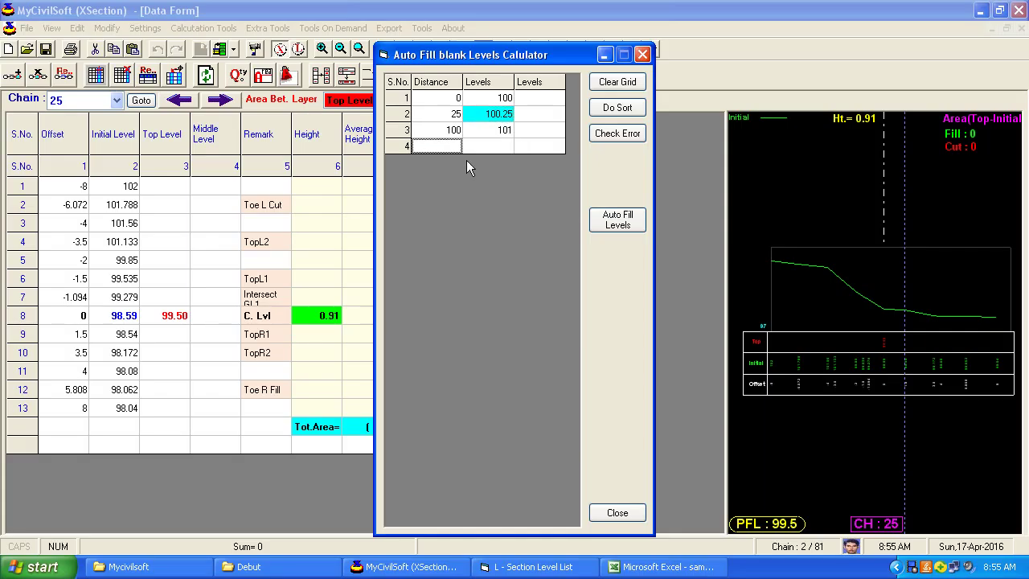
text(100)
key(Tab)
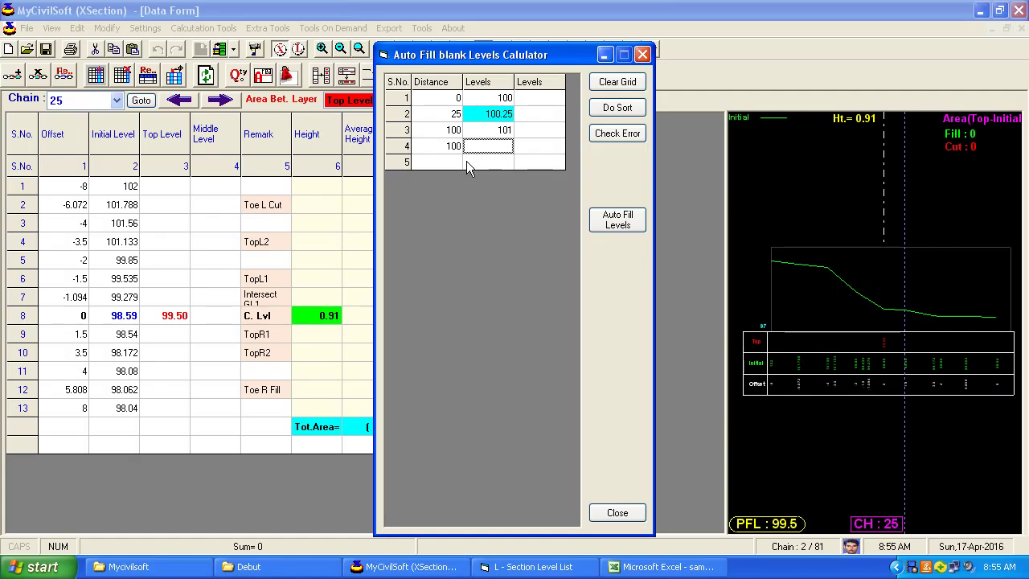
text(101)
key(Up)
key(Left)
text(80)
key(Delete)
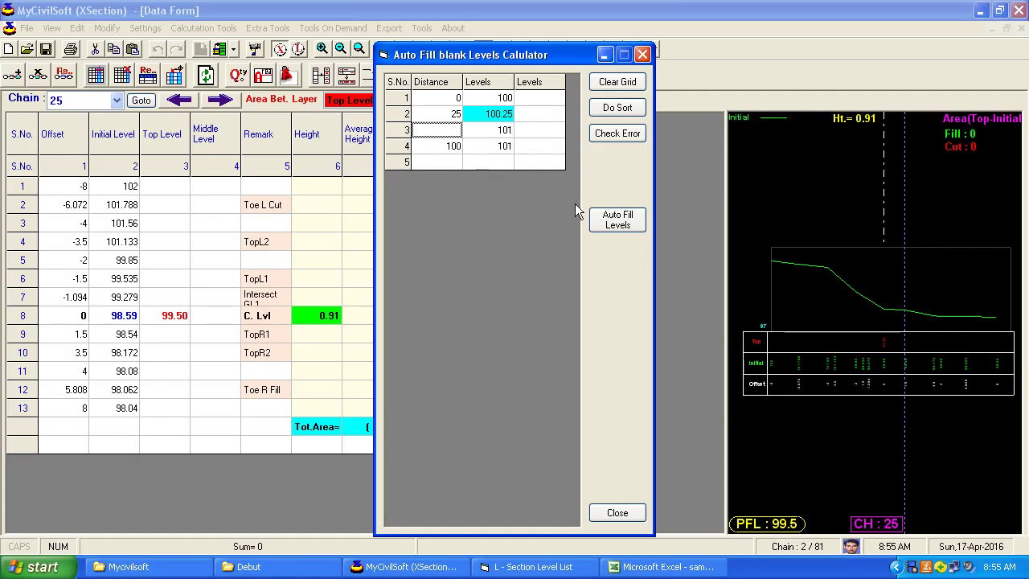
text(80)
click(507, 135)
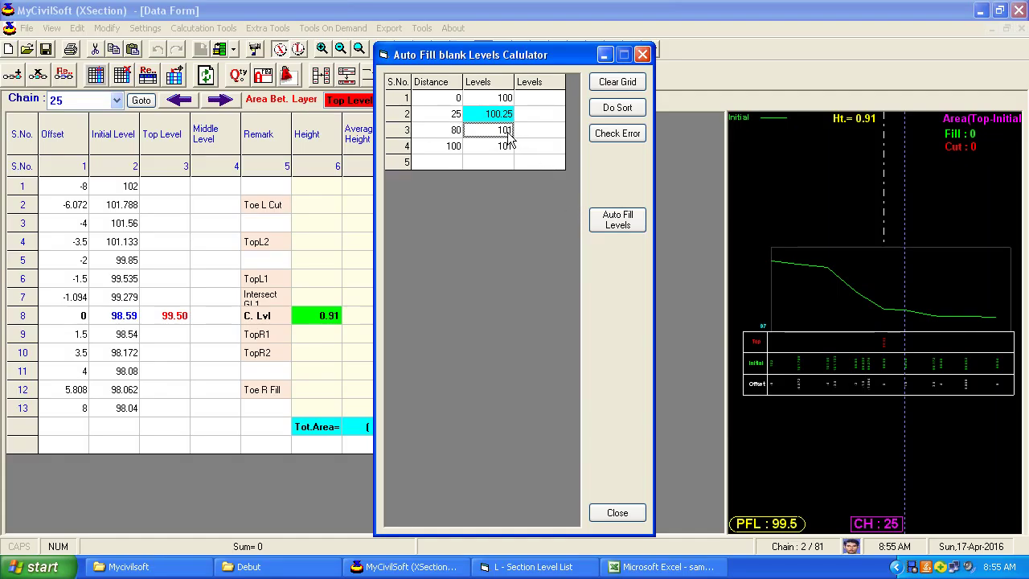
click(612, 221)
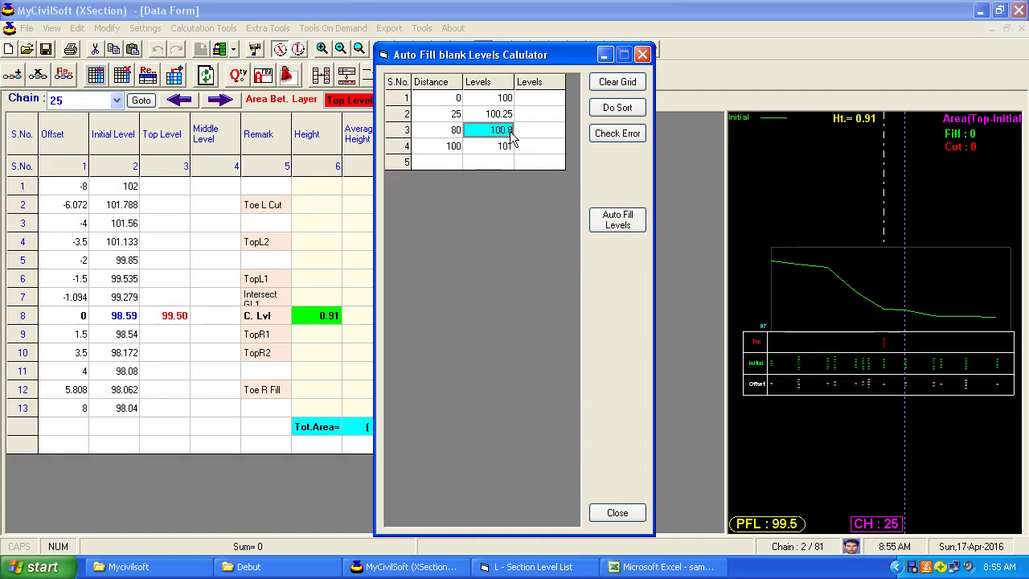
drag(503, 54, 458, 37)
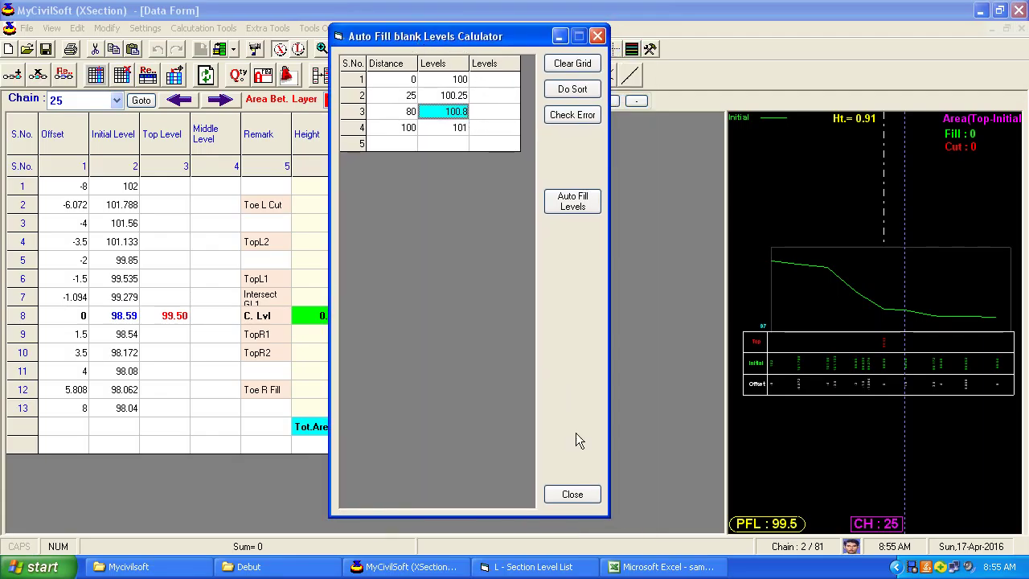
click(584, 496)
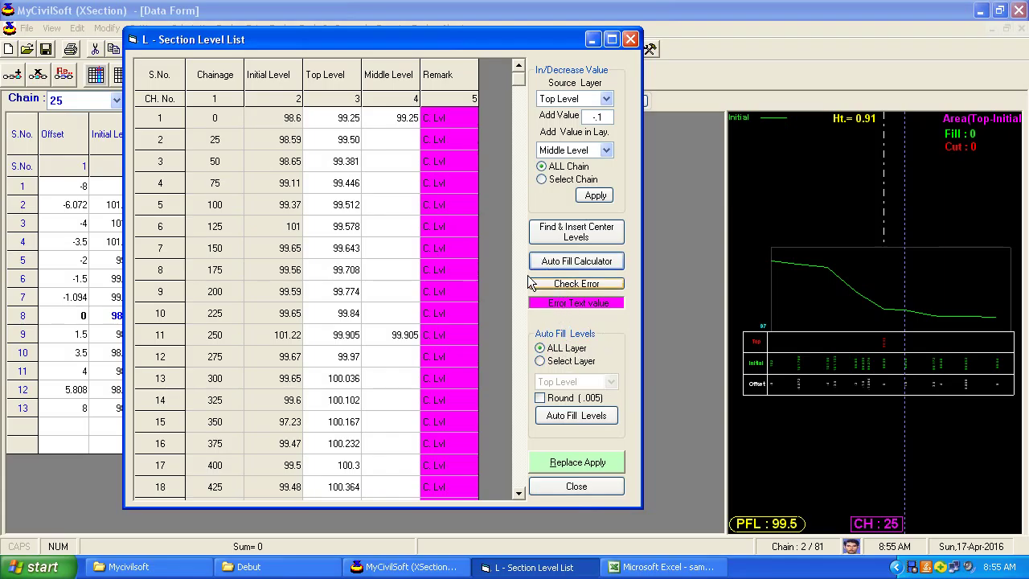
Delete the C. Lvl remarks for chainages 0 to 200, leaving chainage 225's remark
mouse_move(435, 123)
mouse_down()
mouse_move(438, 322)
mouse_move(448, 138)
mouse_up()
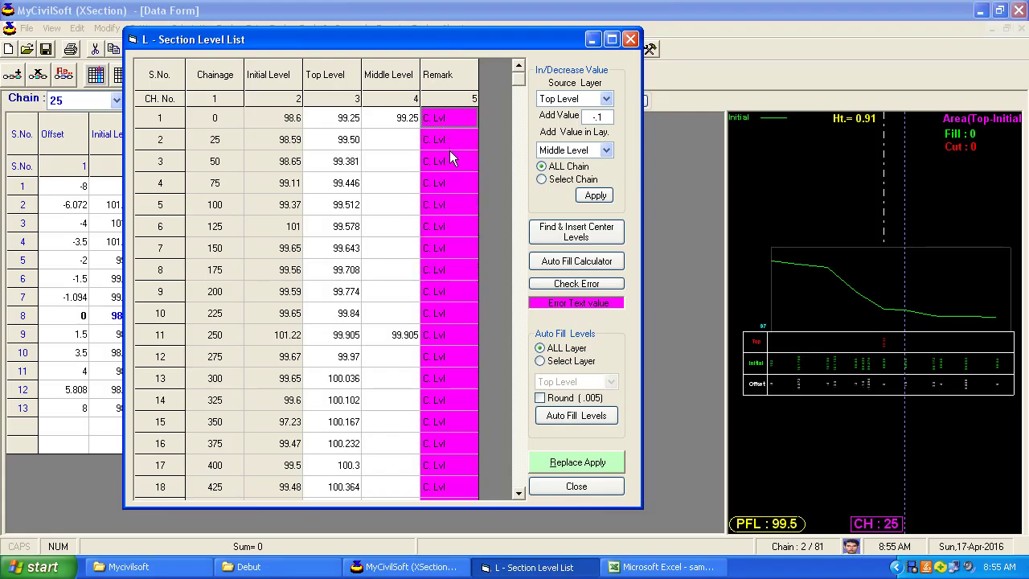
scroll(463, 196, down, 3)
scroll(464, 197, up, 3)
drag(502, 38, 499, 26)
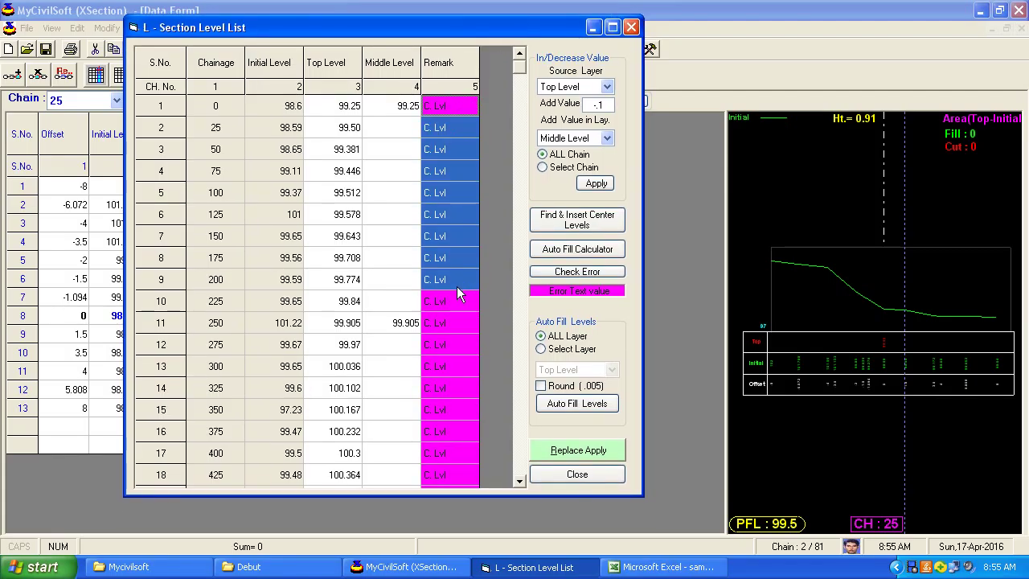
key(Delete)
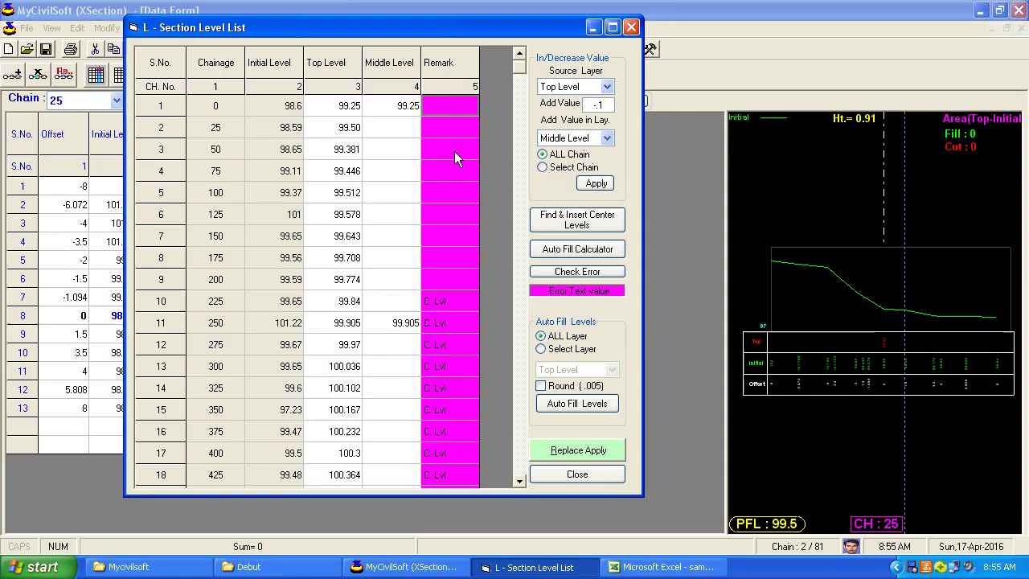
click(446, 301)
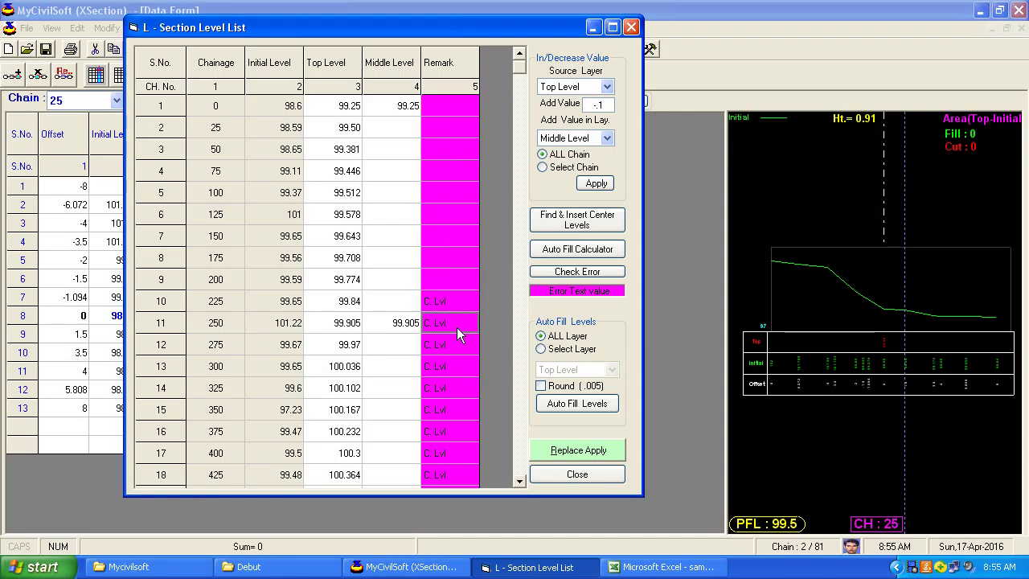
click(410, 112)
click(439, 110)
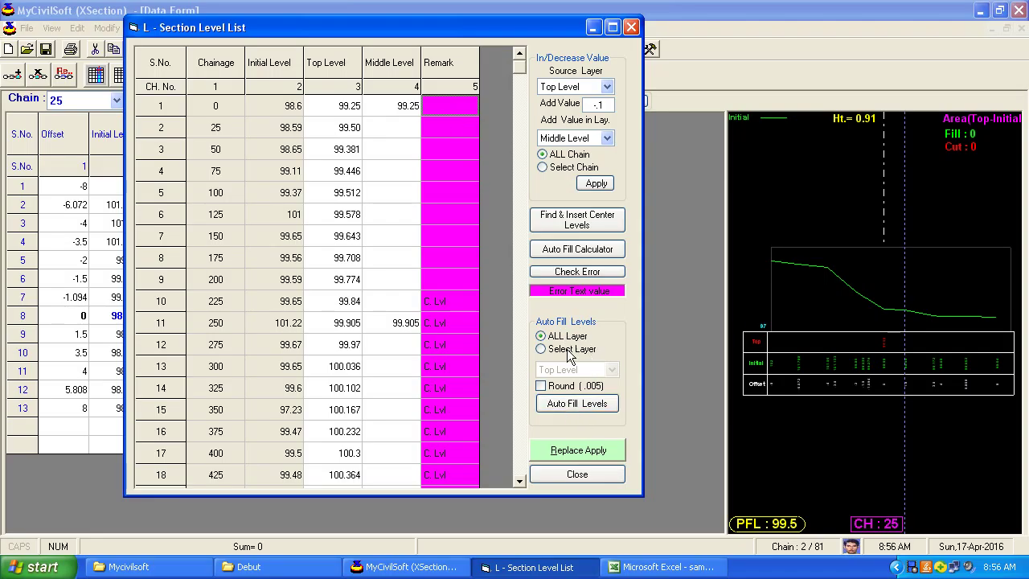
drag(404, 33, 703, 22)
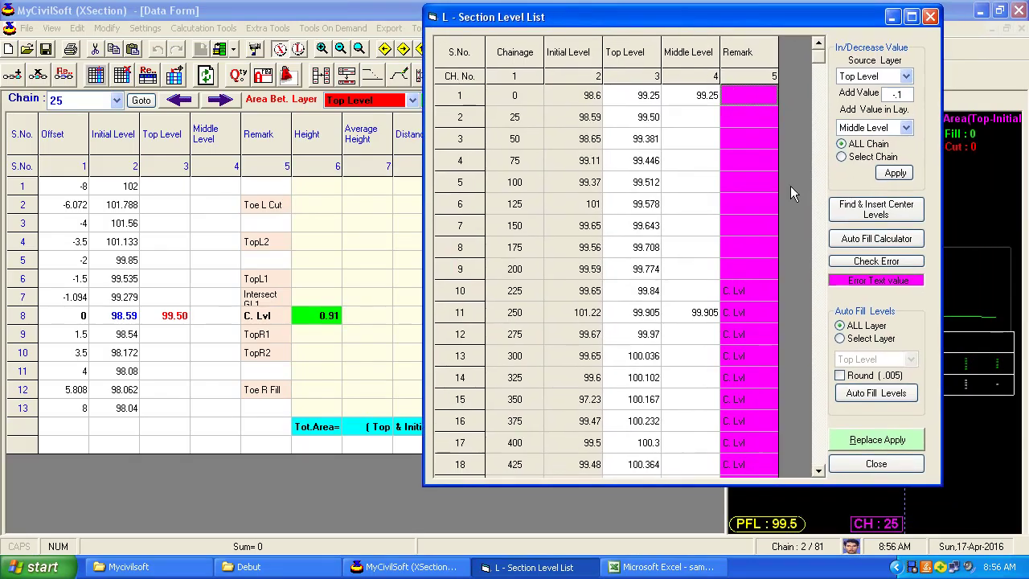
Replace all data-form center levels via Replace Apply, then verify chain 0 and chain 25's 99.50 top level
click(879, 443)
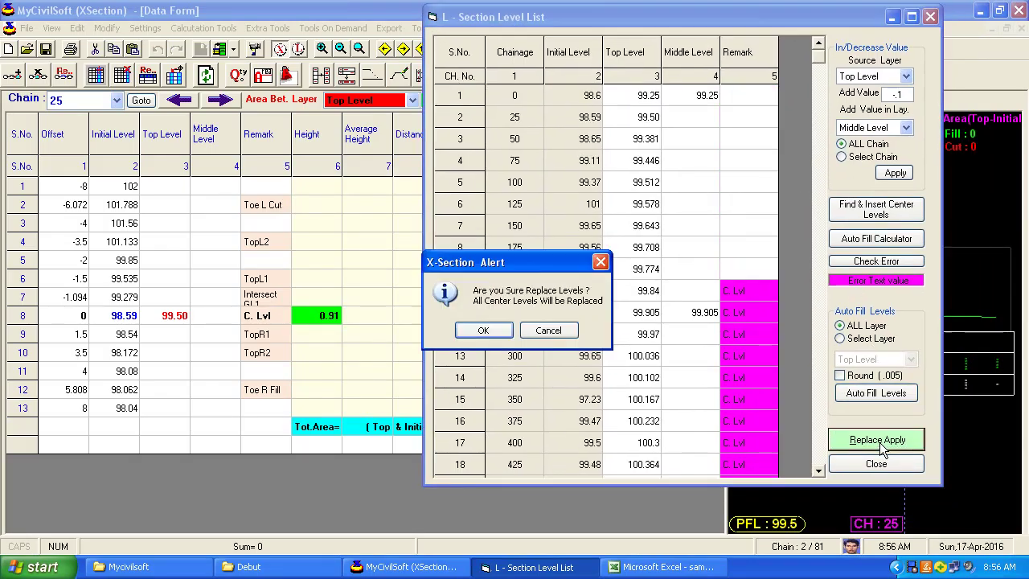
click(484, 332)
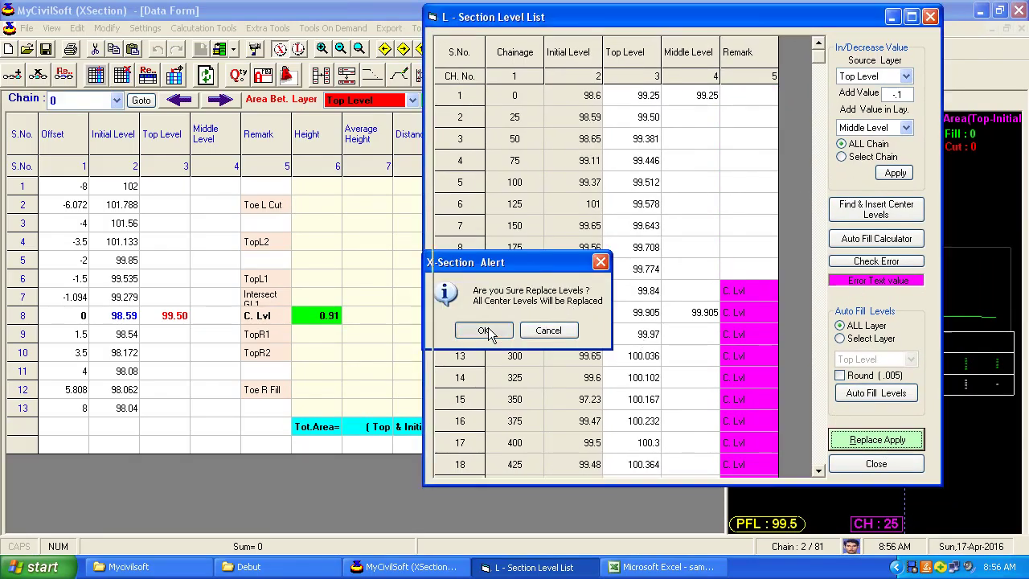
drag(173, 281, 215, 289)
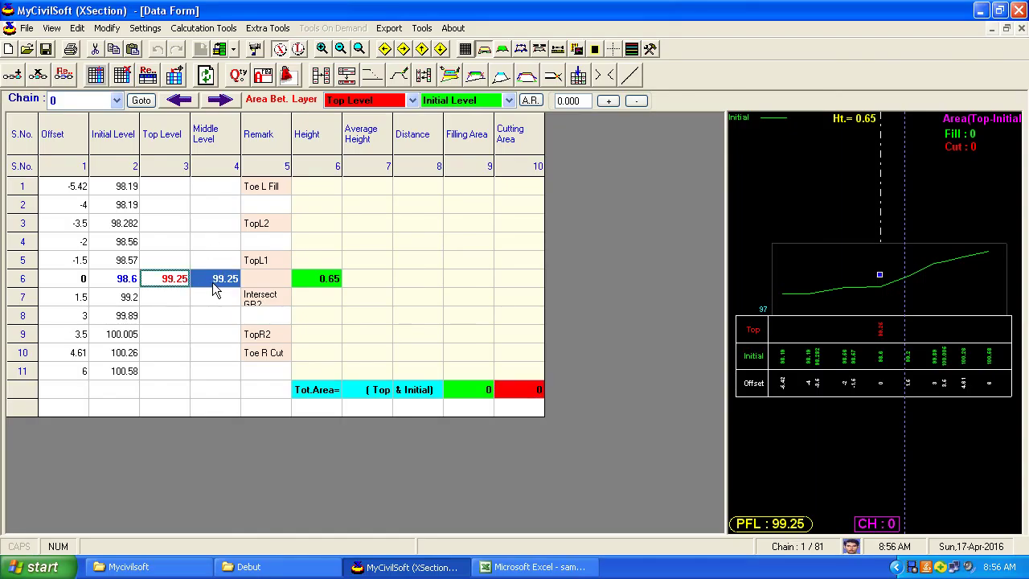
click(96, 101)
click(96, 124)
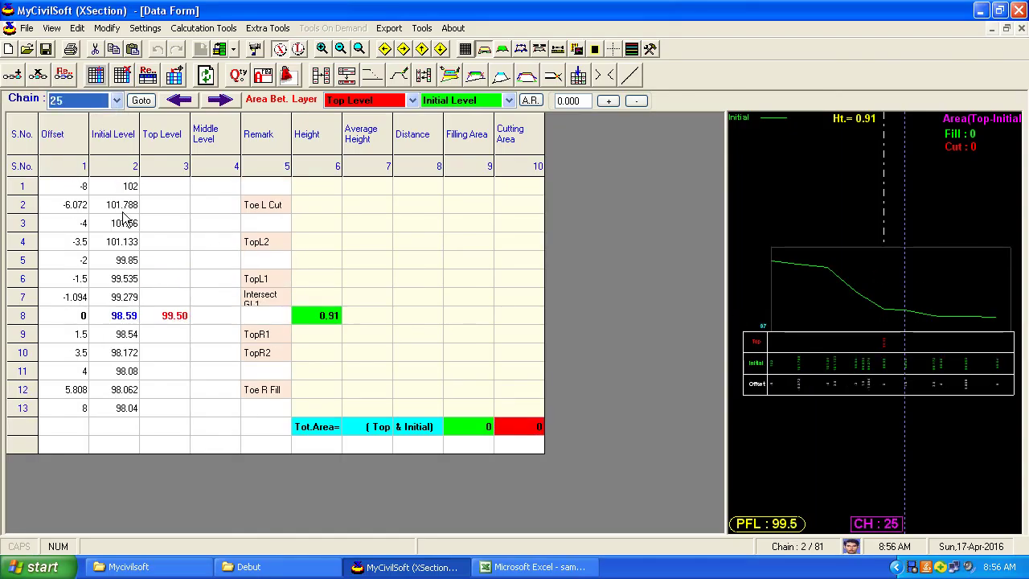
click(182, 315)
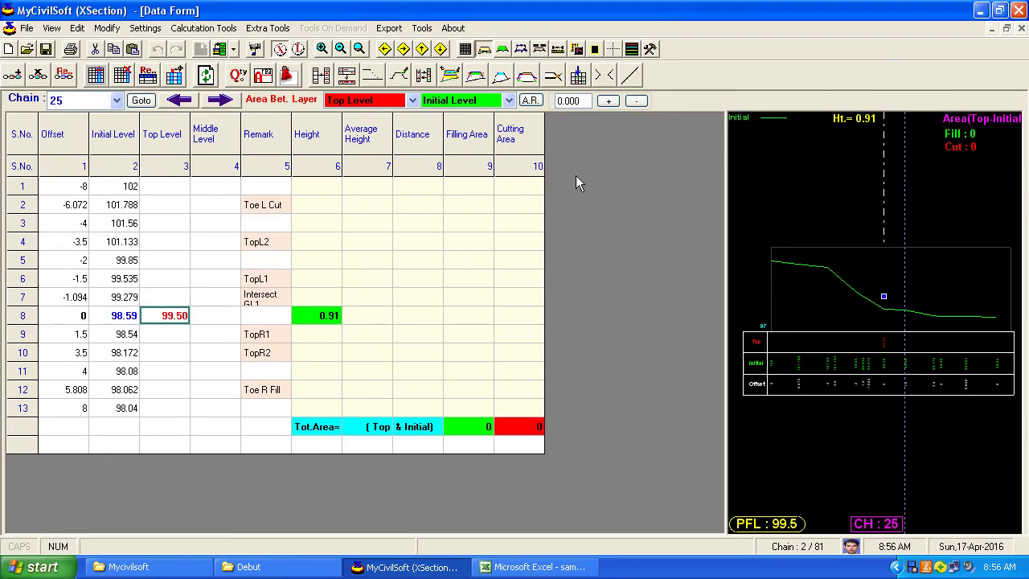